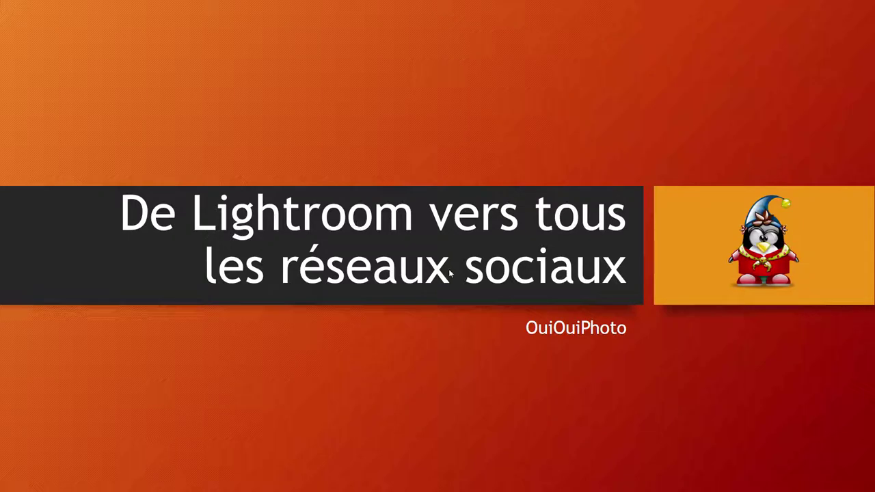
# Advance the slideshow to the 'Situation Actuelle' slide on Lightroom's social-network links
pyautogui.click(482, 347)
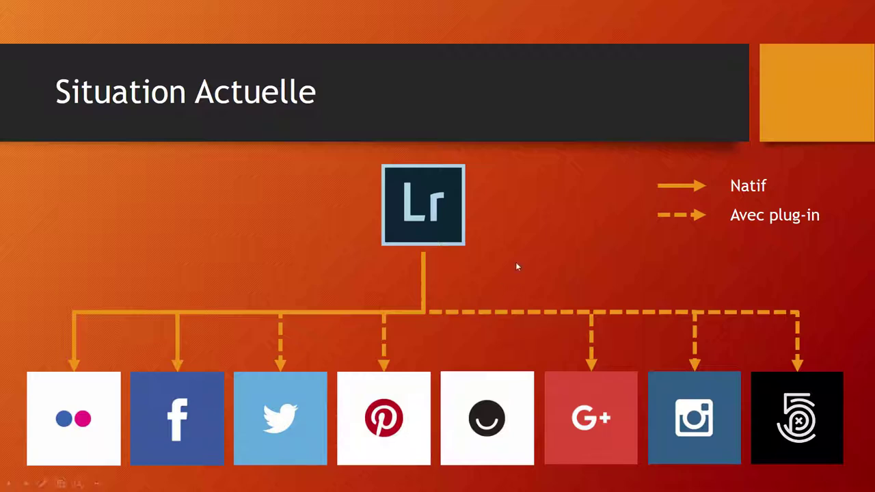
# Advance to the 'Ce que je vais essayer de faire' slide showing the Lightroom→Flickr→IFTTT plan
pyautogui.click(630, 276)
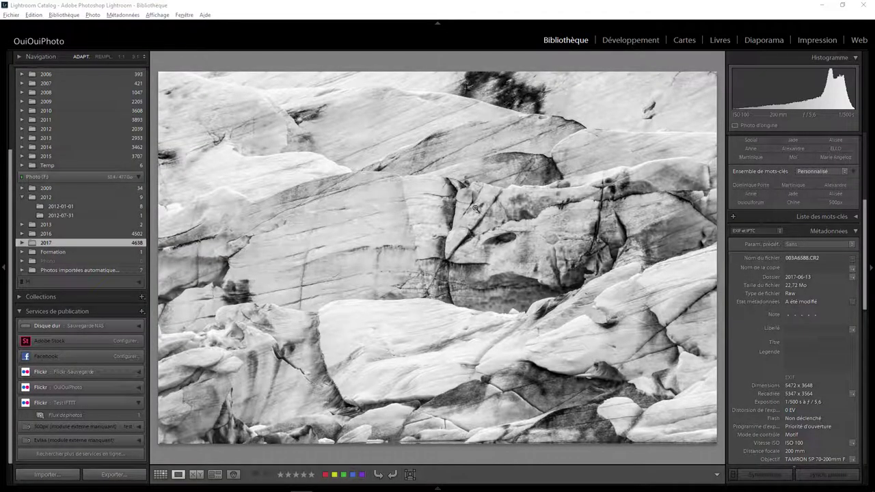
# Give the glacier photo title 'Glacier Islande' and caption 'Mon test LR vers les réseaux sociaux se passe bien'
pyautogui.click(798, 344)
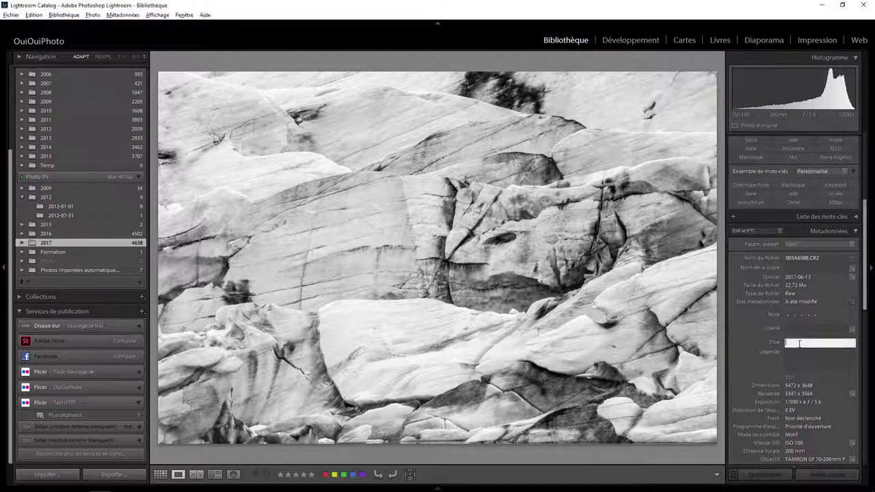
pyautogui.write('Glacie')
pyautogui.write('r Island')
pyautogui.write('e')
pyautogui.click(794, 353)
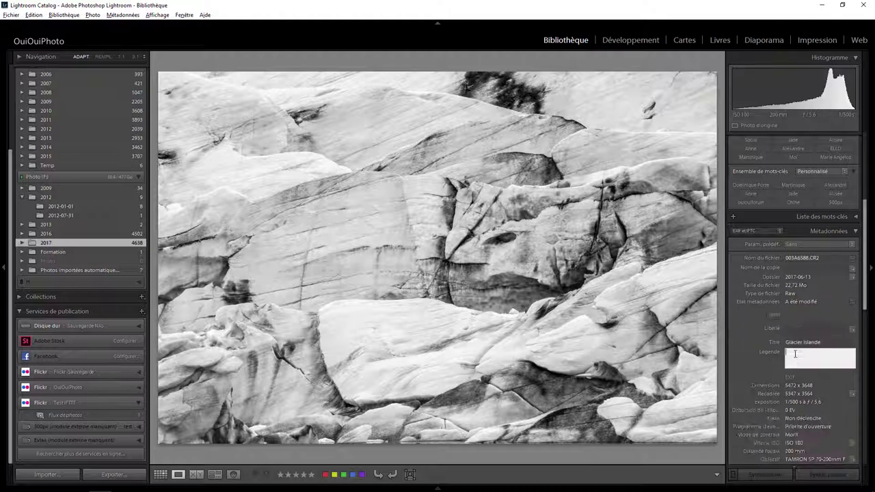
pyautogui.write('Mon test')
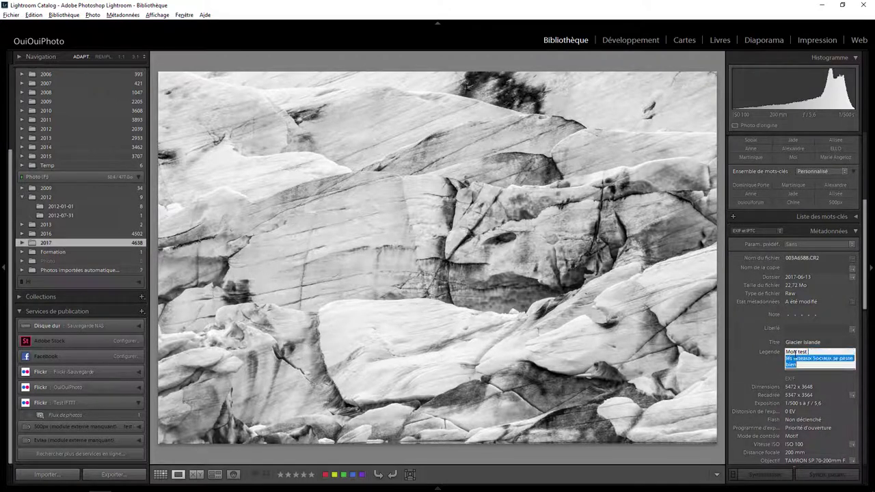
pyautogui.write(' LR vers le')
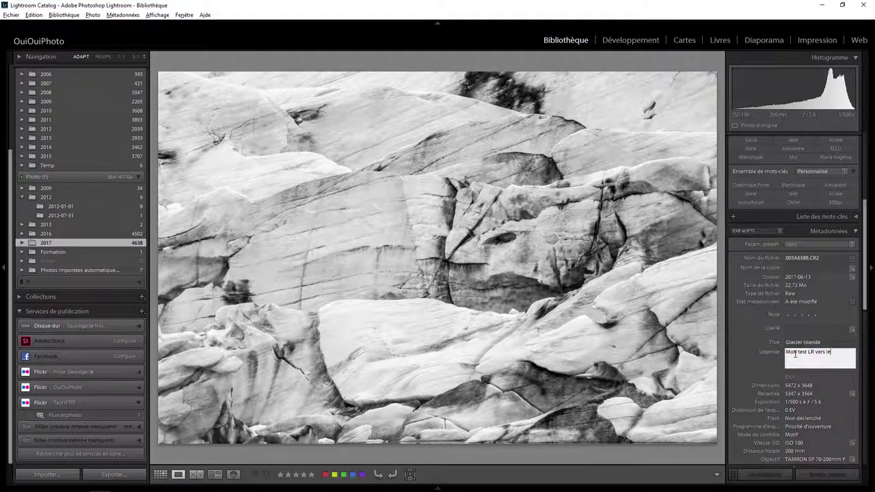
pyautogui.write('s réseau')
pyautogui.write('x so')
pyautogui.write('ciaux se passe')
pyautogui.write(' bien')
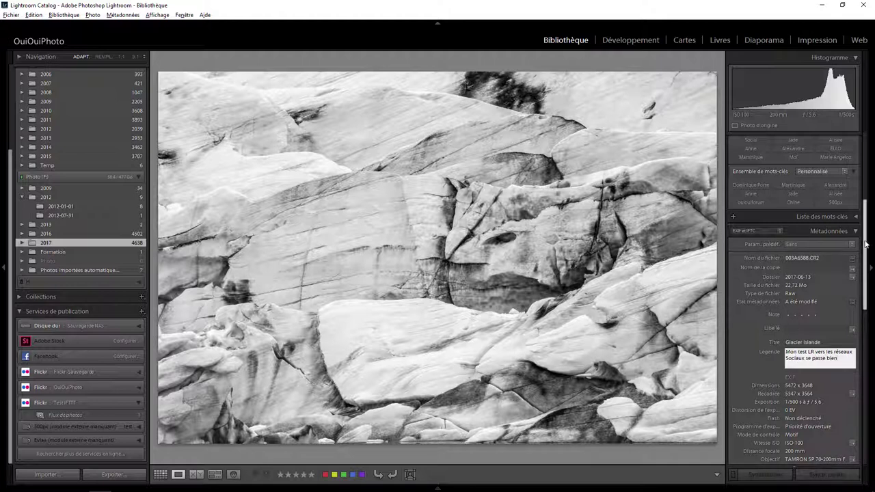
pyautogui.click(754, 357)
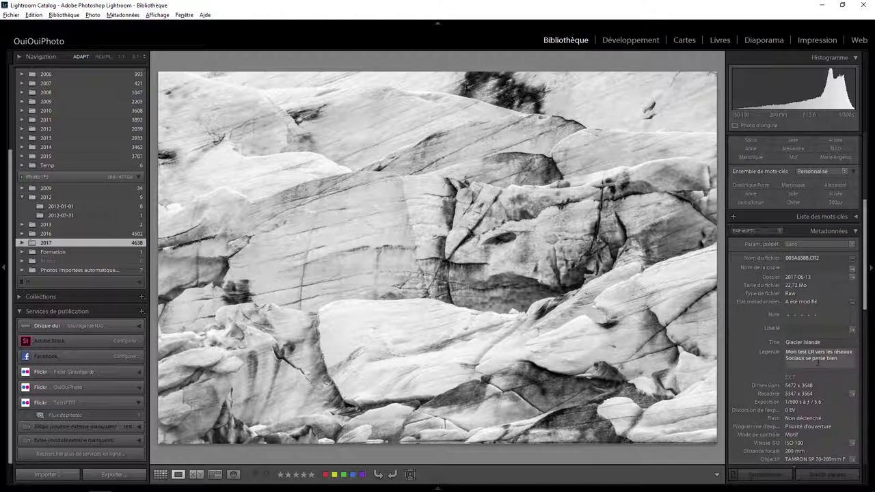
# Tag the glacier photo with the keyword 'Social'
pyautogui.scroll(5, 864, 305)
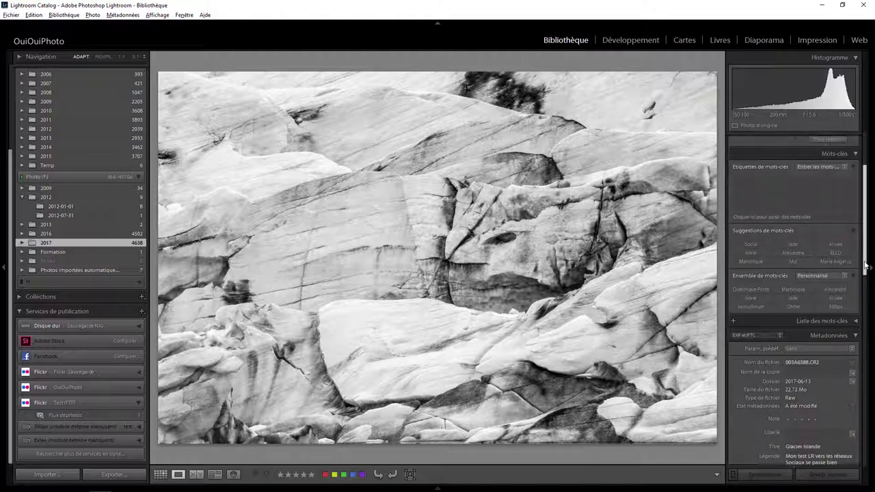
pyautogui.click(792, 233)
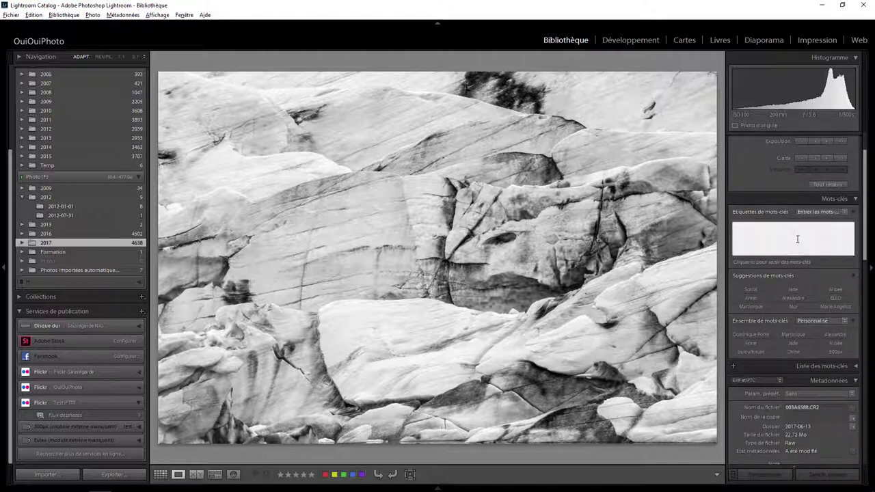
pyautogui.write('Socia')
pyautogui.write('l')
pyautogui.press('Return')
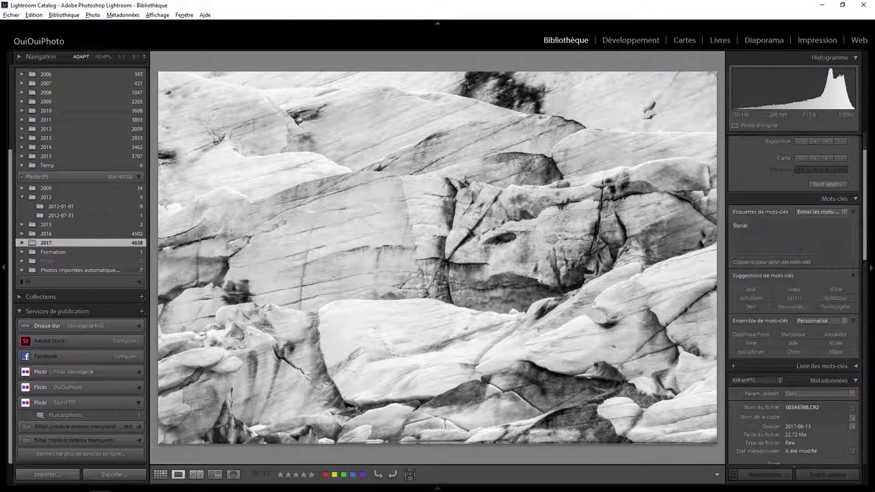
# In Grid view, add the photo to Flickr's 'Flux de photos' collection and open it
pyautogui.click(159, 474)
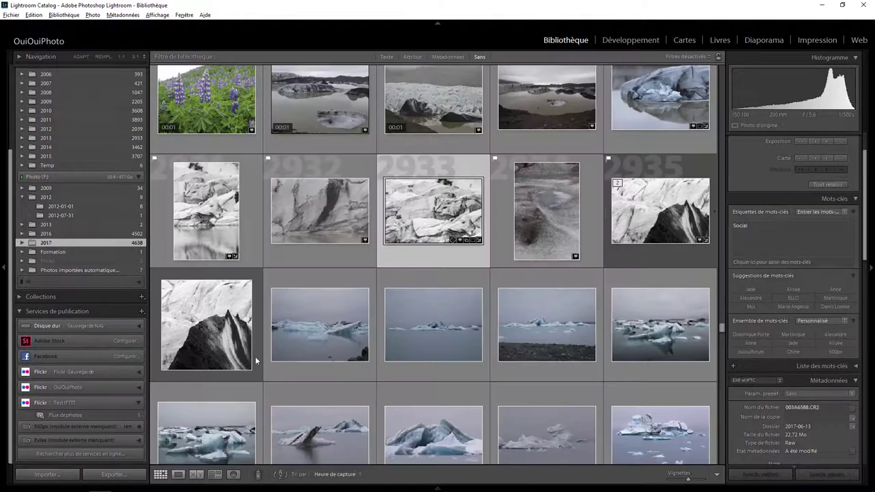
pyautogui.moveTo(240, 330); pyautogui.dragTo(71, 415)
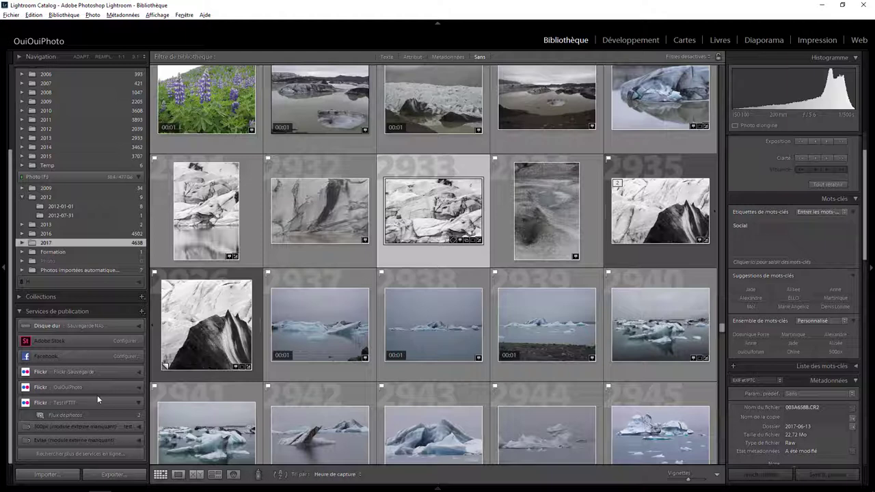
pyautogui.moveTo(206, 325)
pyautogui.click(75, 416)
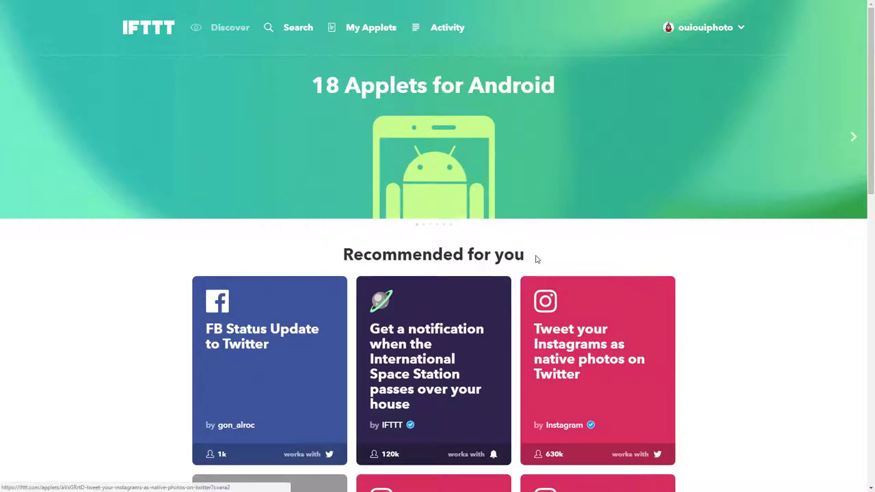
# From My Applets, listing two existing applets, start a new applet
pyautogui.scroll(-2, 535, 256)
pyautogui.scroll(2, 430, 348)
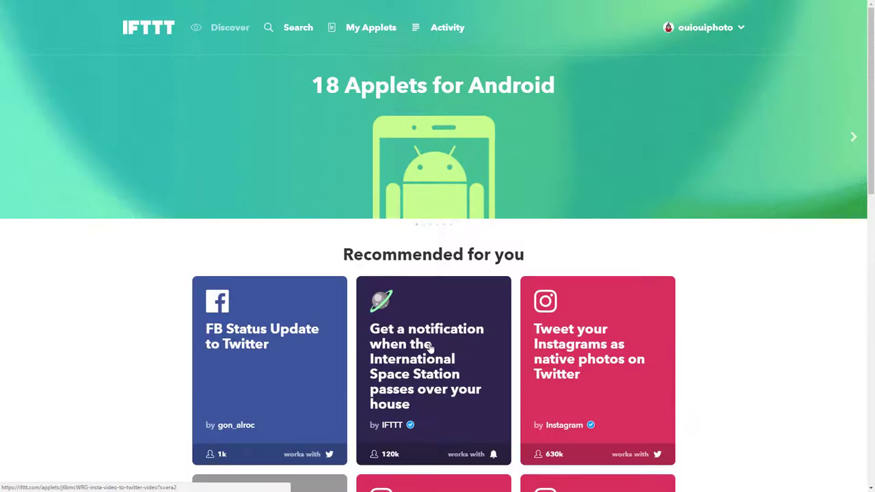
pyautogui.click(380, 30)
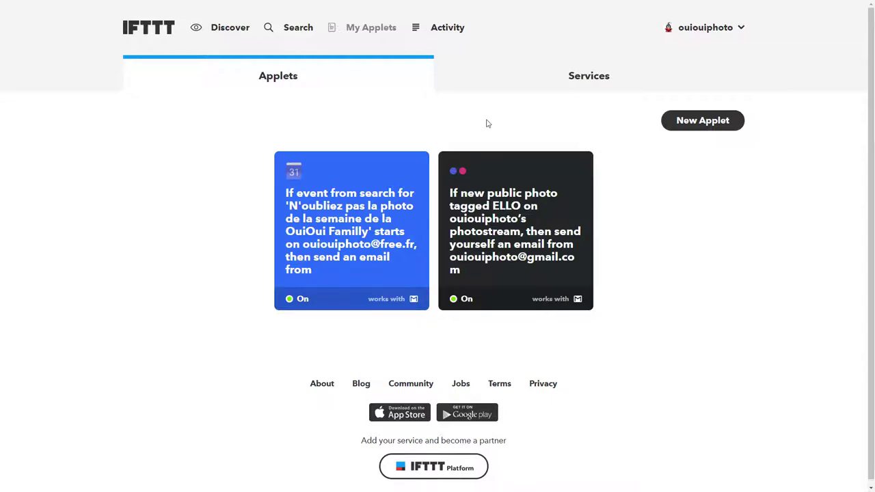
pyautogui.click(713, 121)
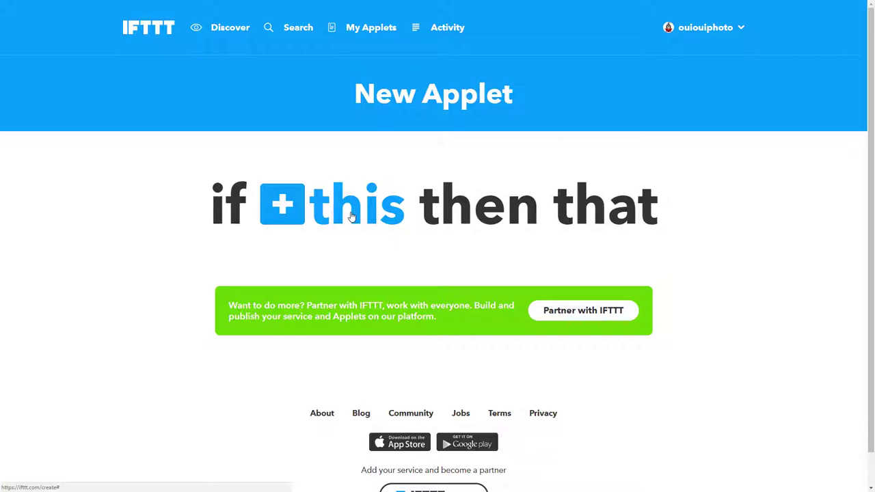
# Set the trigger to Flickr's 'New public photo tagged' with the tag 'Social'
pyautogui.click(351, 216)
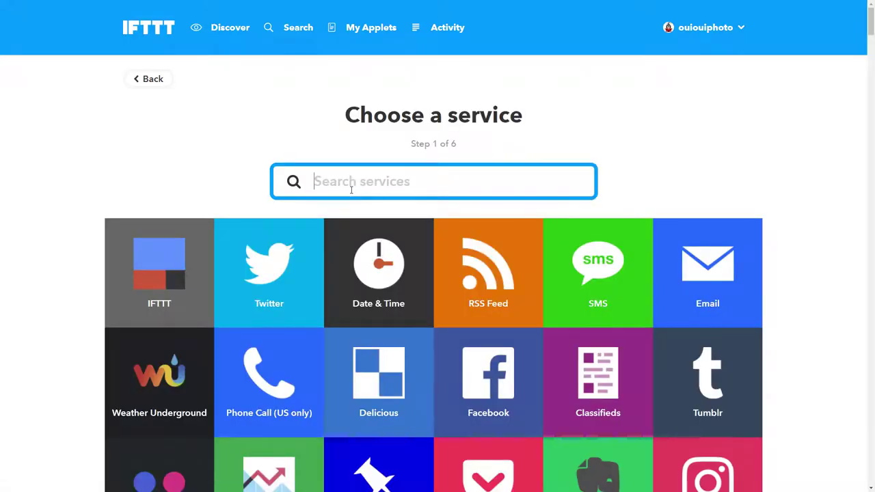
pyautogui.write('fli')
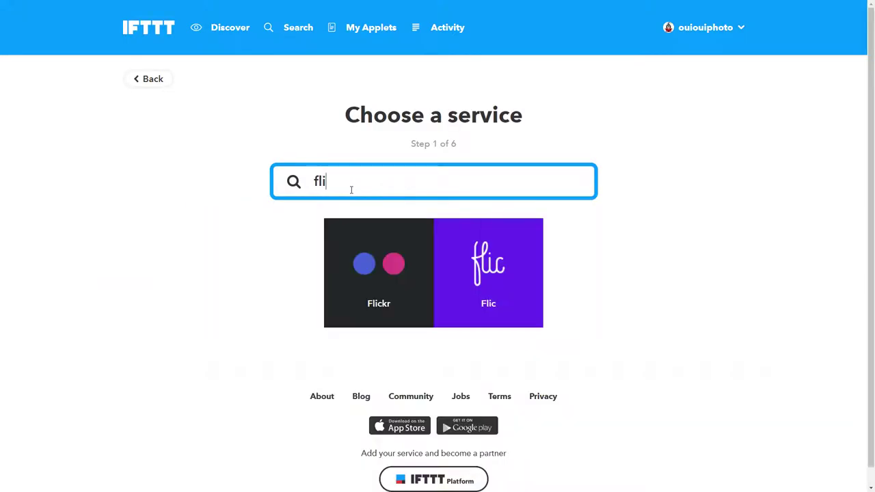
pyautogui.write('c')
pyautogui.click(387, 269)
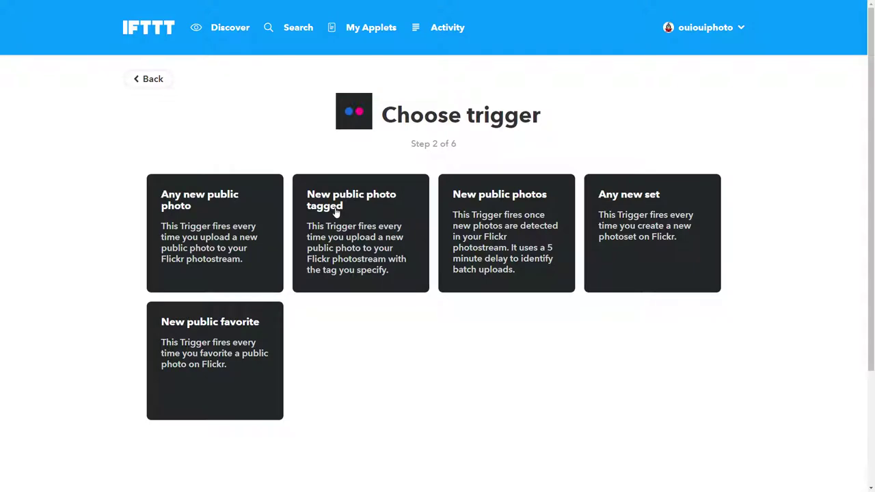
pyautogui.click(308, 267)
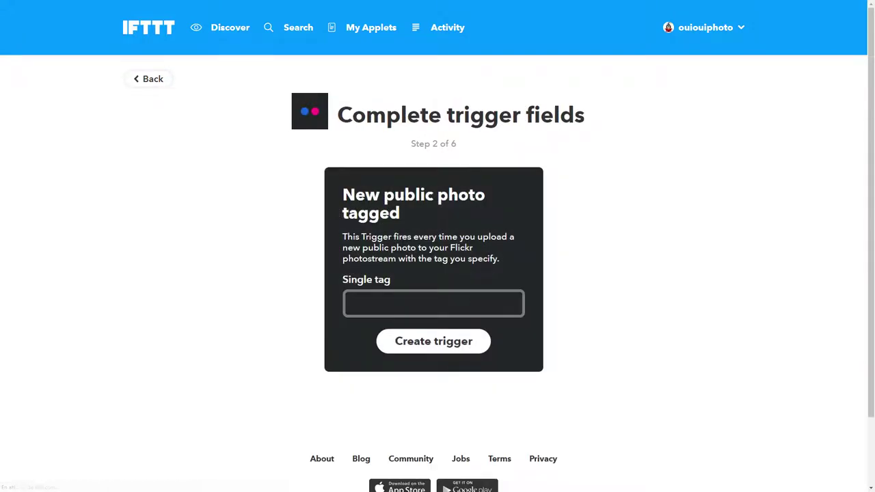
pyautogui.click(443, 306)
pyautogui.write('Soci')
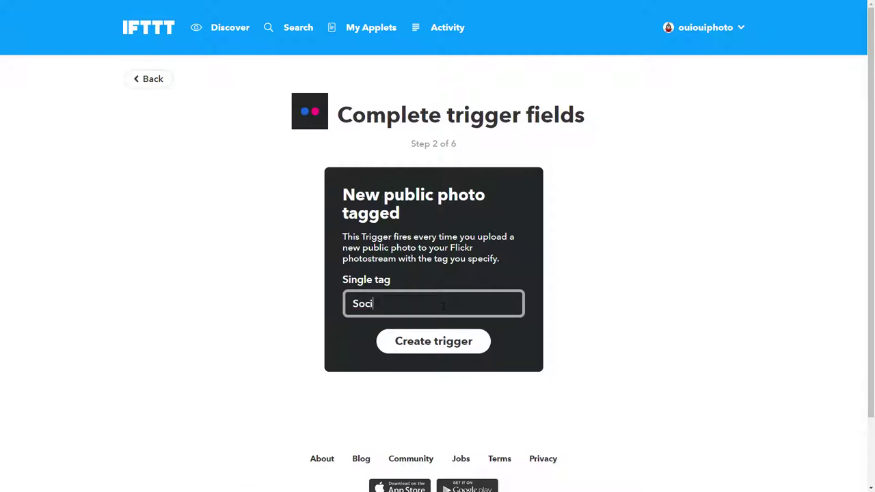
pyautogui.write('al')
pyautogui.click(449, 342)
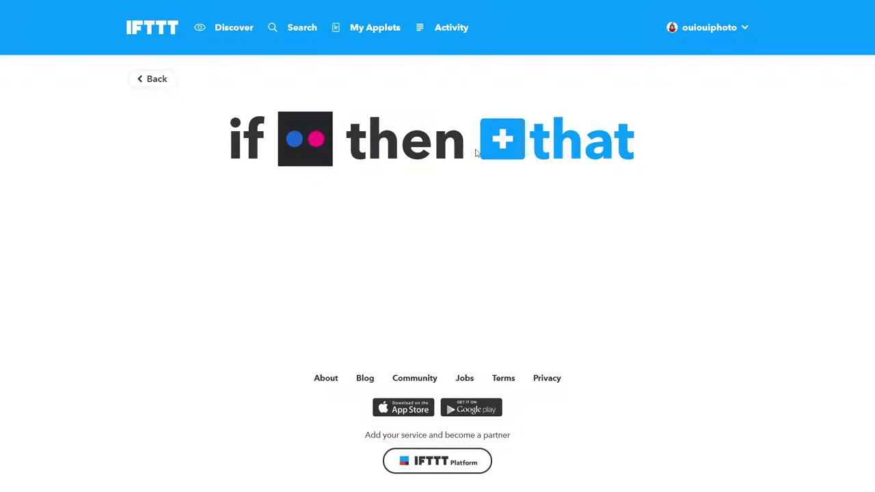
# Set the applet's action to Twitter's 'Post a tweet with image'
pyautogui.click(513, 146)
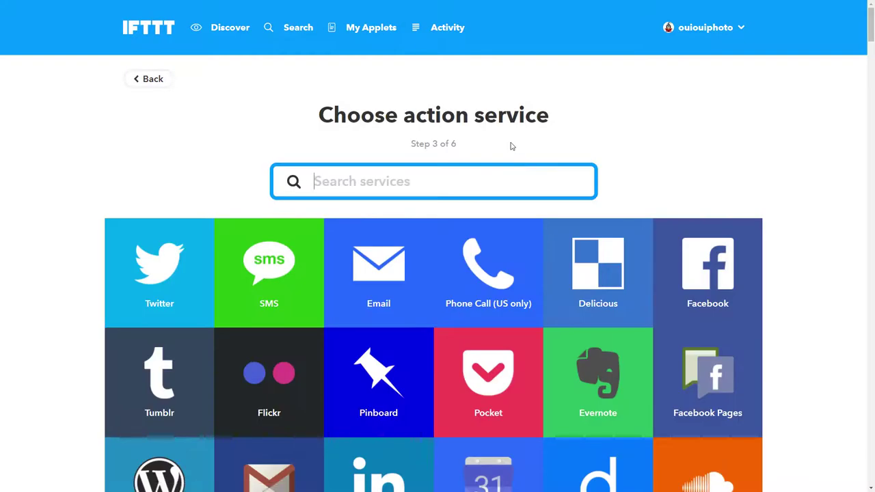
pyautogui.click(167, 273)
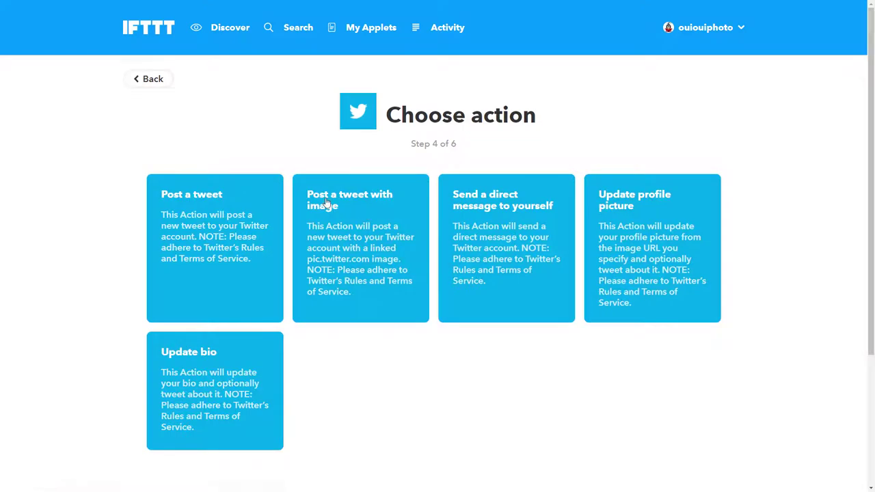
pyautogui.click(357, 248)
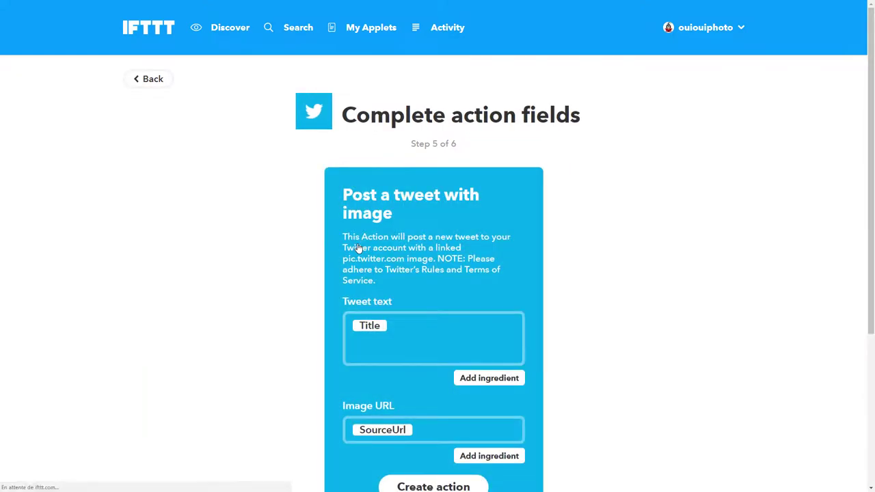
pyautogui.scroll(-1, 465, 236)
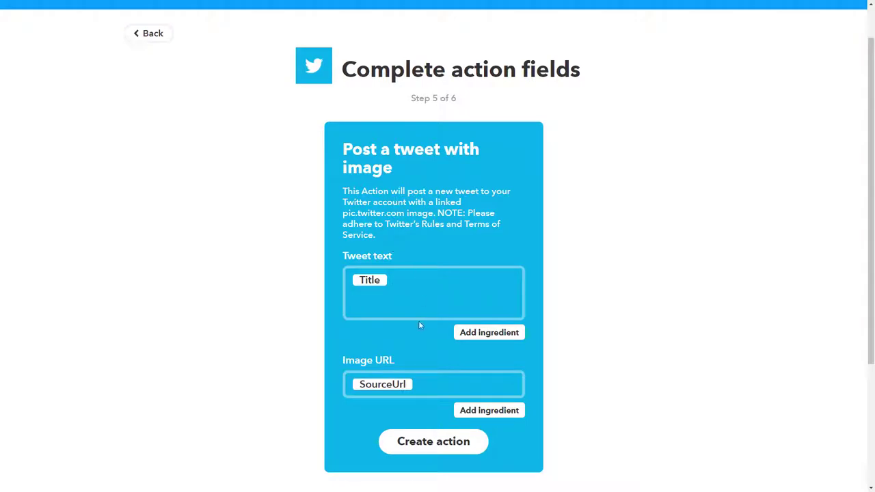
# Make the tweet text '{{Title}} - {{Description}}'
pyautogui.click(395, 283)
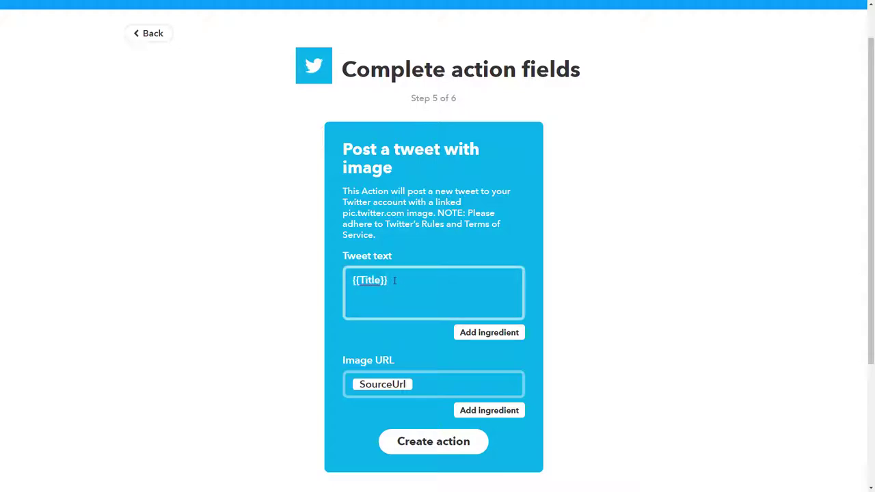
pyautogui.click(488, 334)
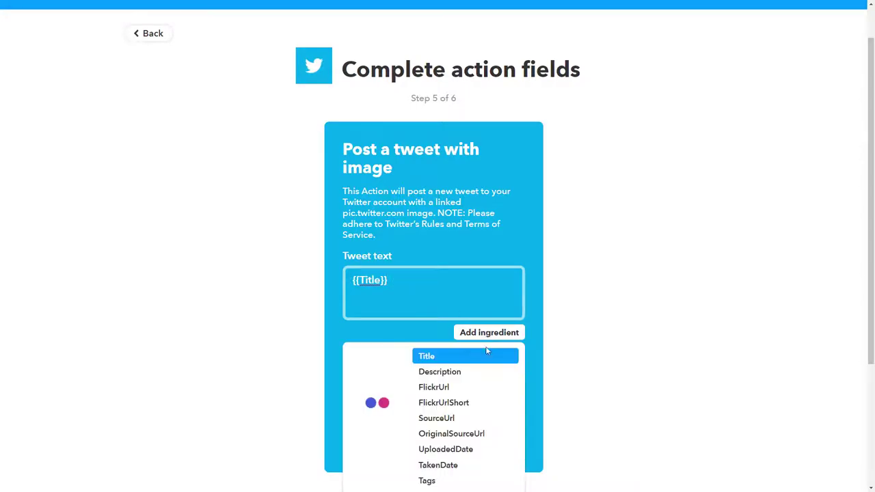
pyautogui.scroll(-1, 487, 350)
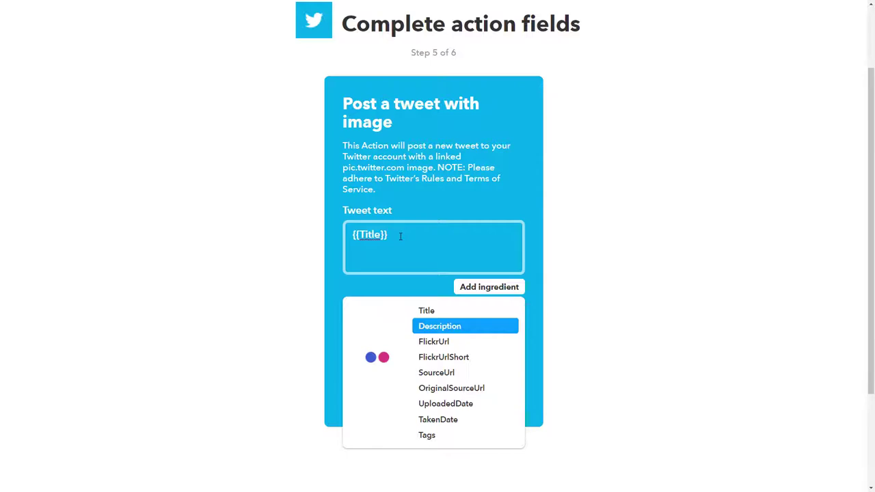
pyautogui.write('-')
pyautogui.click(447, 331)
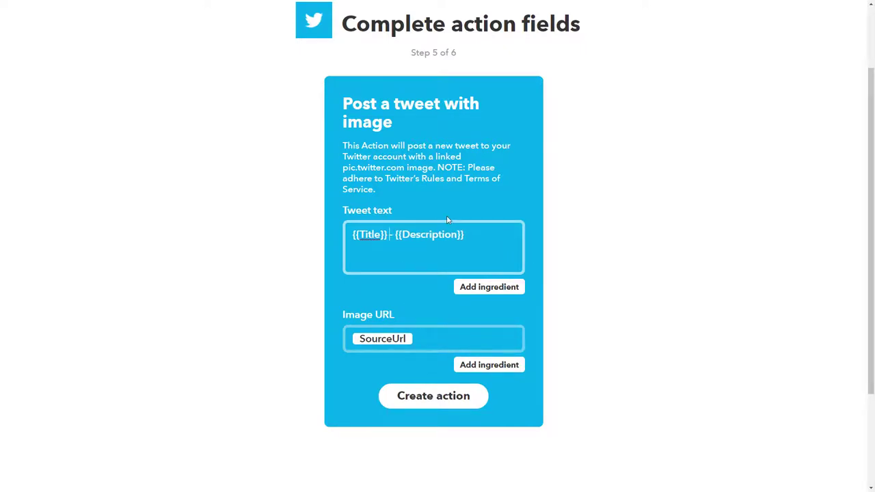
# Save the tweet action and finish the Flickr-to-Twitter applet
pyautogui.click(440, 396)
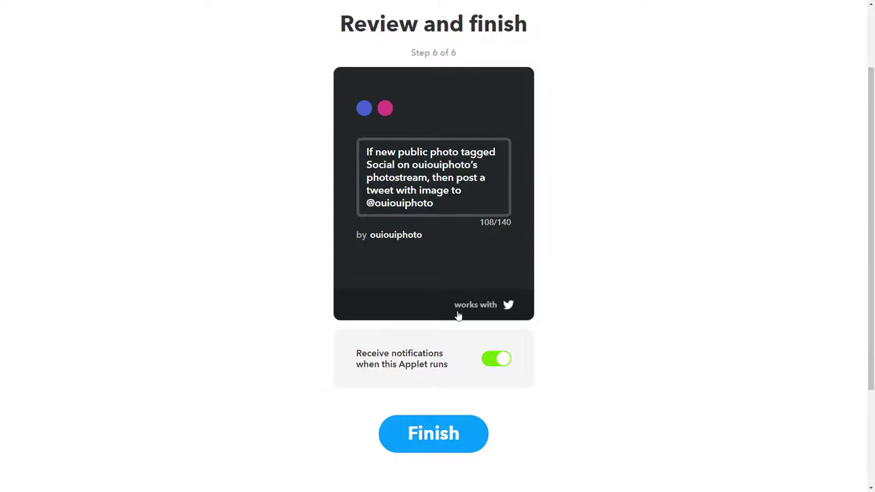
pyautogui.scroll(-1, 444, 315)
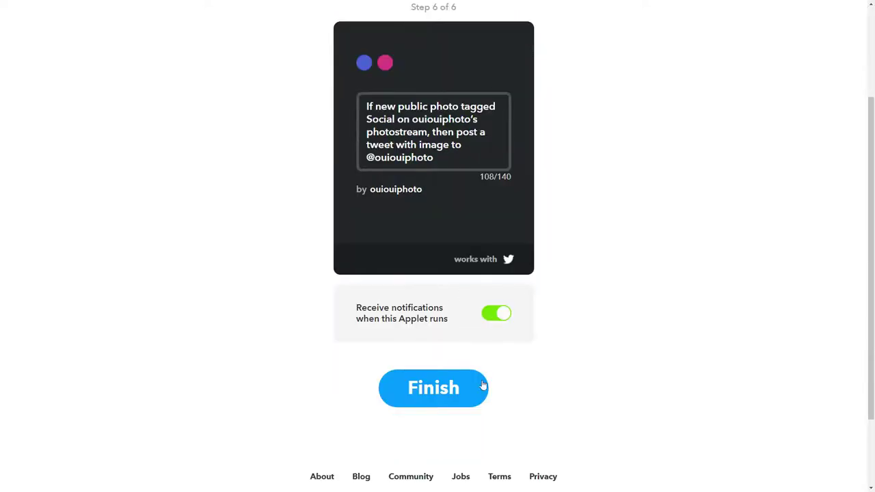
pyautogui.click(441, 389)
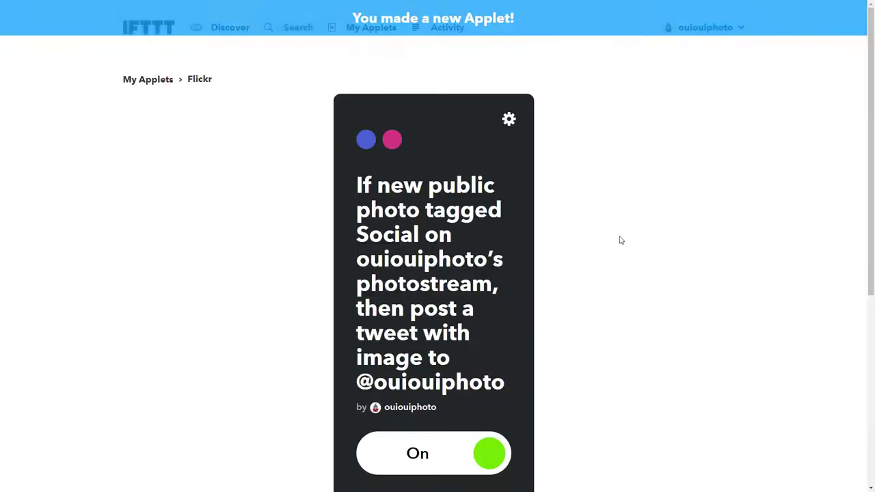
# From My Applets, start another new applet
pyautogui.scroll(-3, 620, 240)
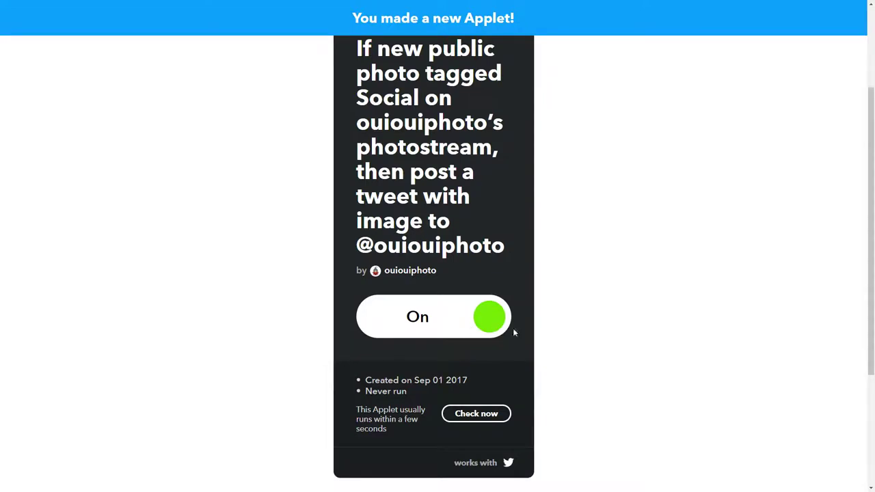
pyautogui.scroll(3, 569, 289)
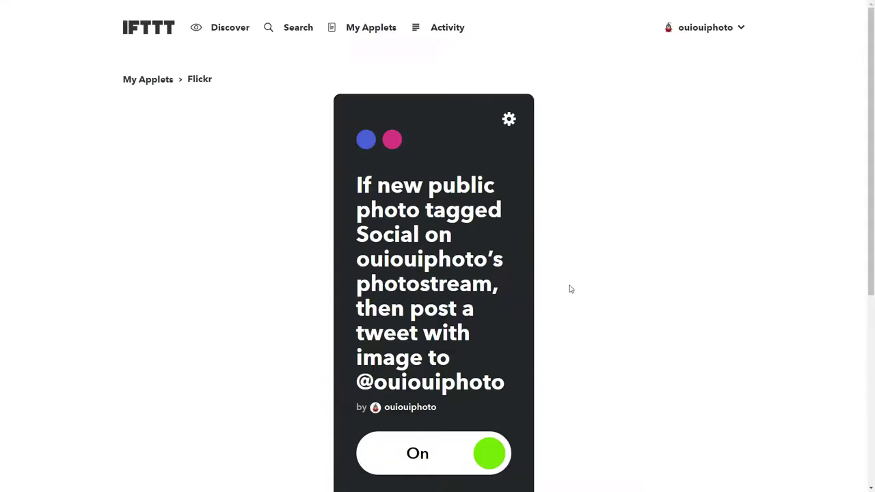
pyautogui.click(369, 30)
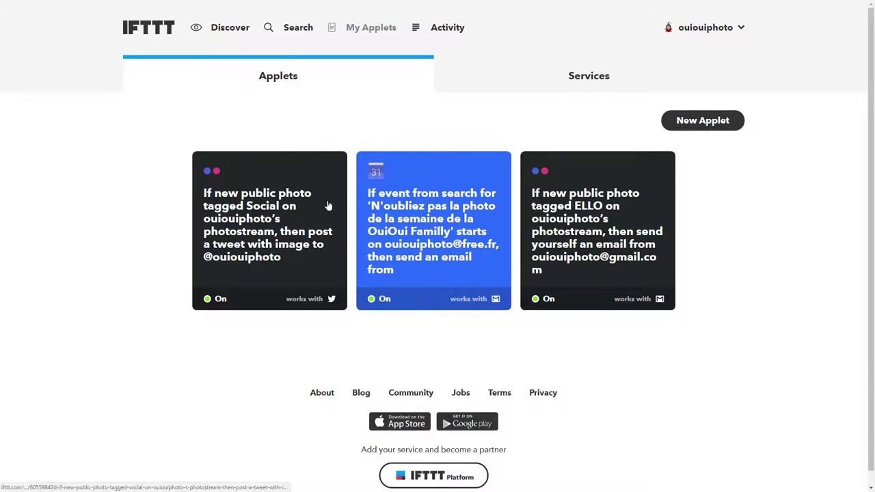
pyautogui.click(705, 123)
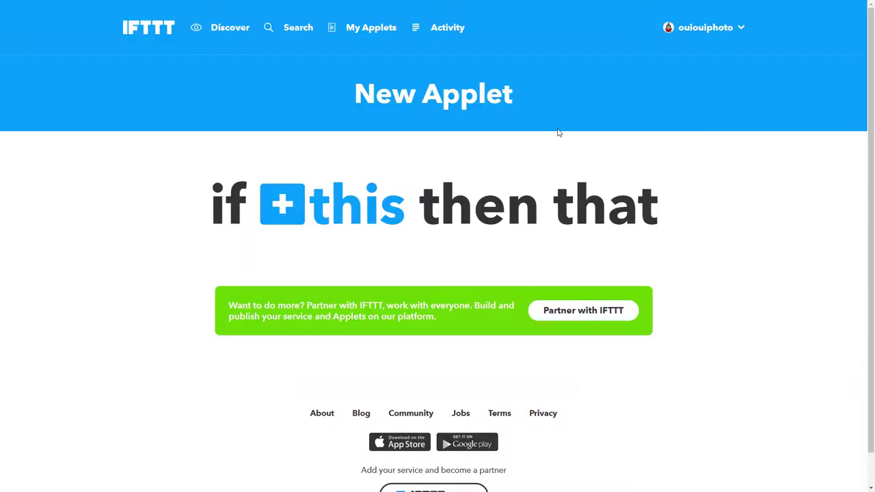
# Set the second applet's trigger to Flickr 'New public photo tagged' with the tag 'Social'
pyautogui.click(320, 214)
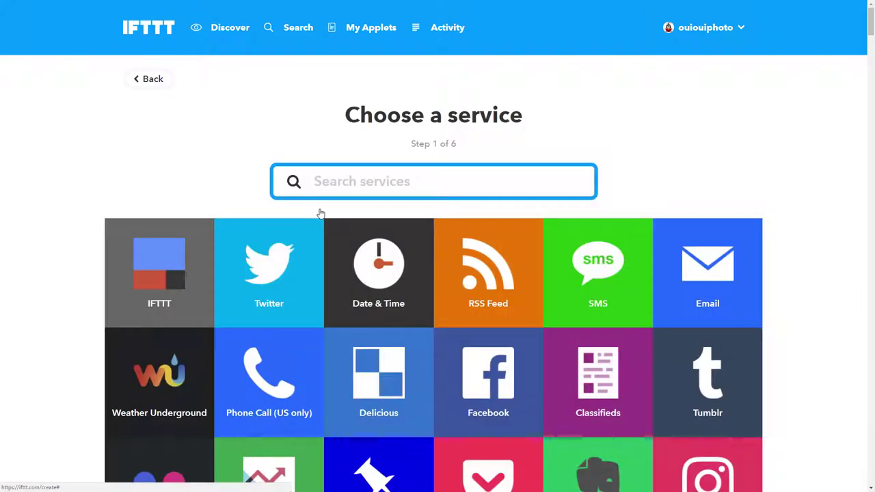
pyautogui.write('Flic')
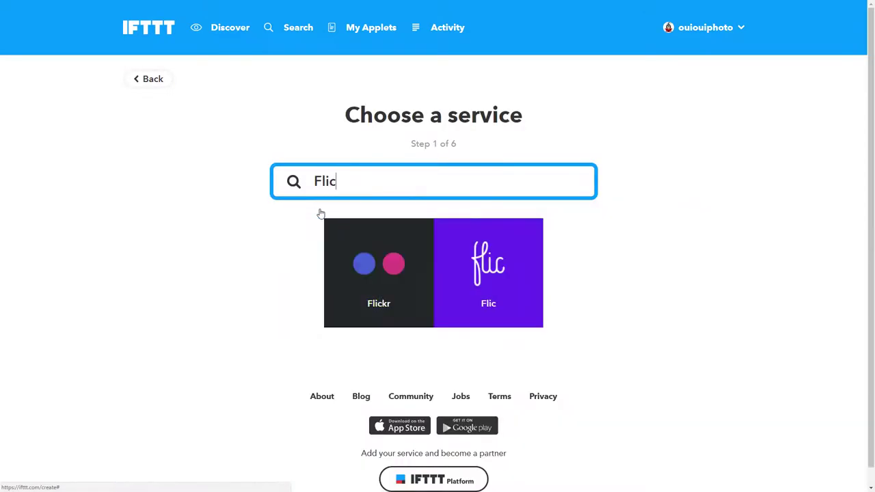
pyautogui.write('kr')
pyautogui.click(425, 264)
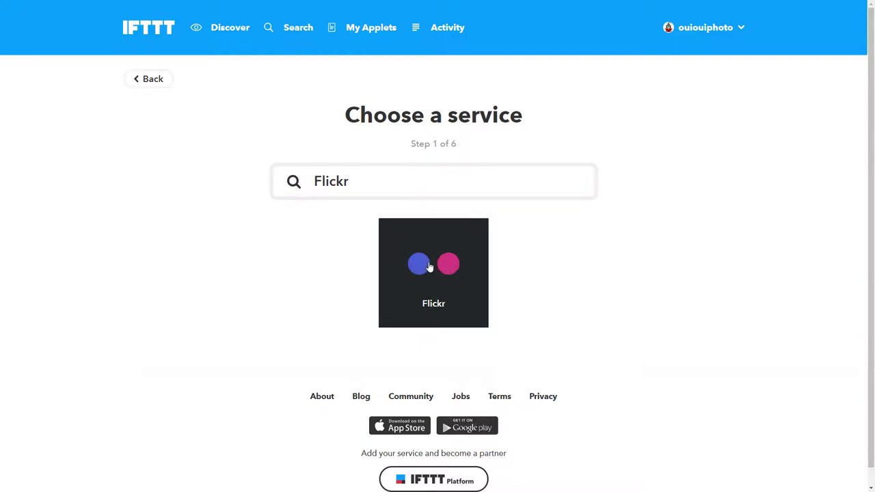
pyautogui.click(425, 267)
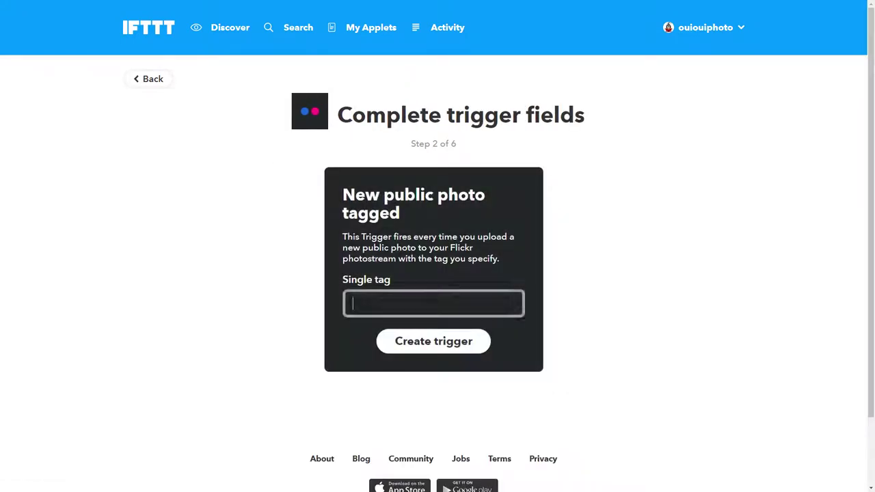
pyautogui.write('Social')
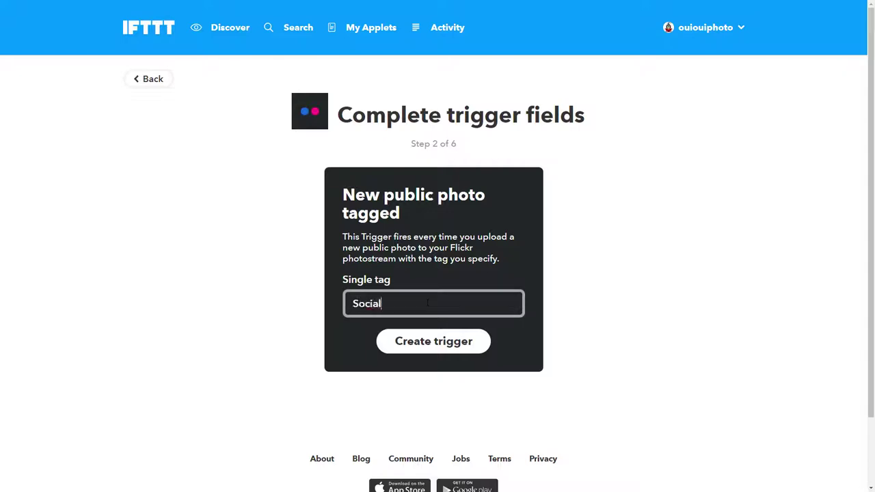
pyautogui.click(444, 342)
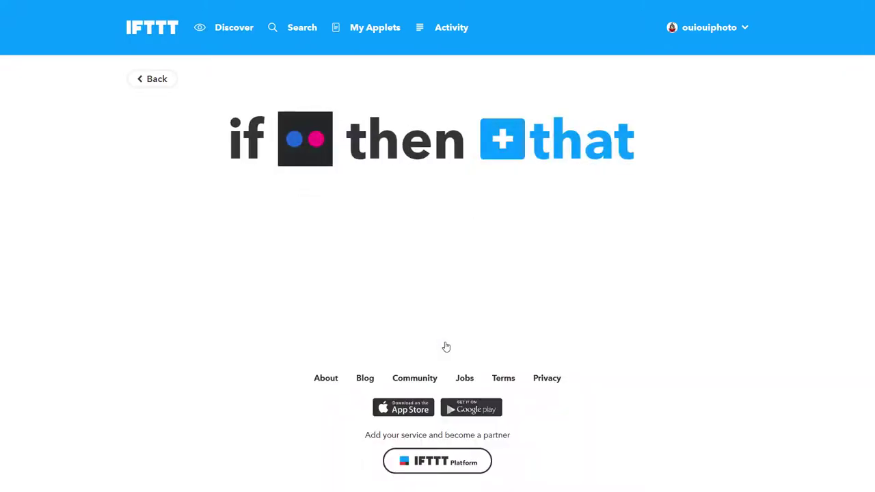
# Set the action to 500px's 'Upload photo from URL'
pyautogui.click(496, 153)
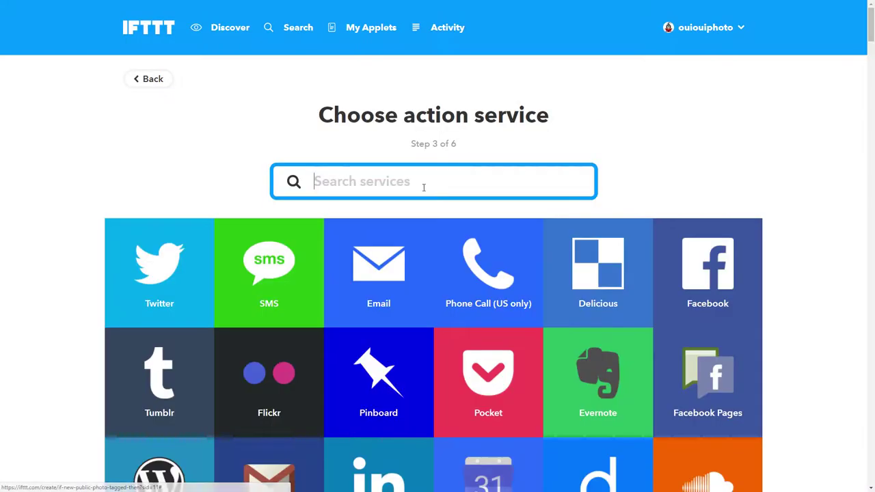
pyautogui.write('50')
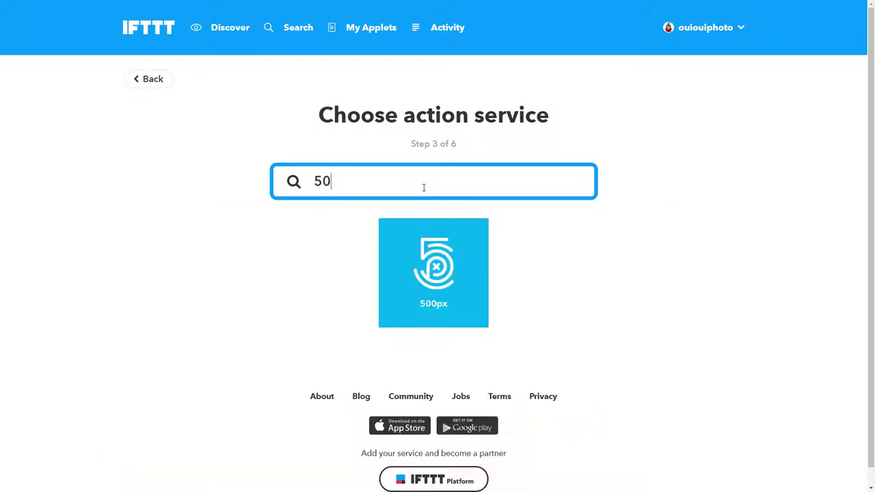
pyautogui.write('0')
pyautogui.click(448, 273)
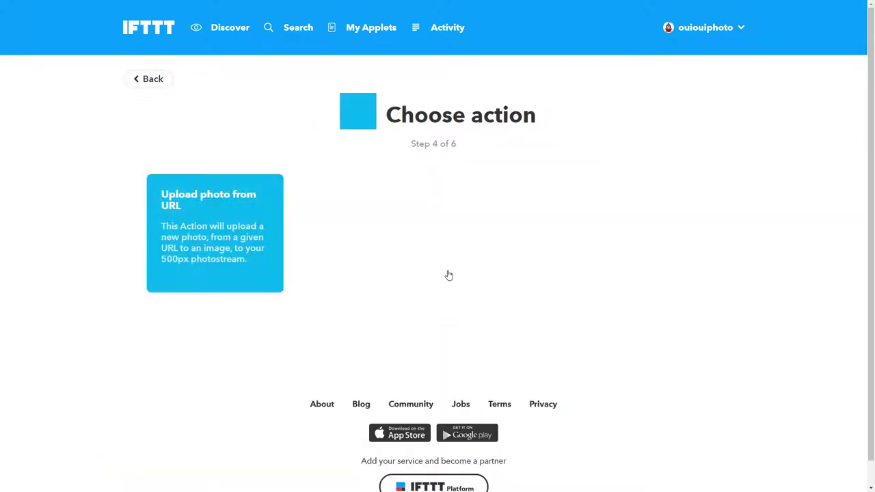
pyautogui.click(228, 209)
pyautogui.click(217, 238)
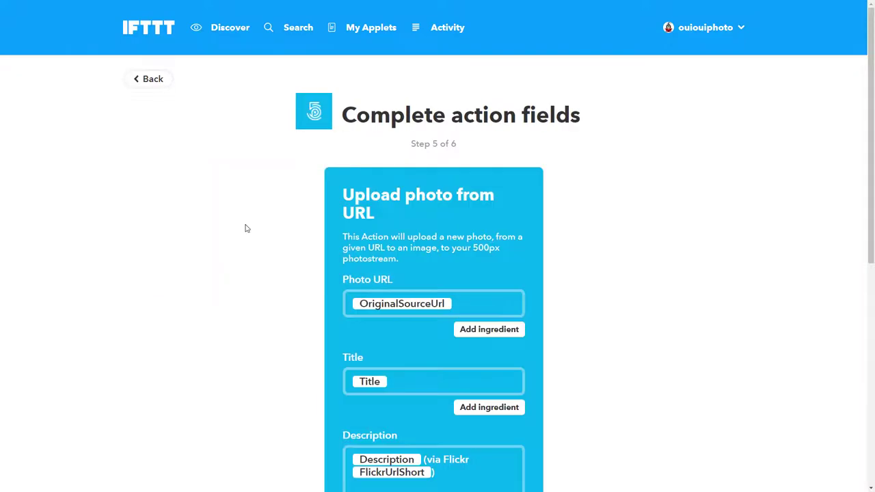
# Keep the upload's privacy level at 'Library (Private)'
pyautogui.scroll(-1, 472, 285)
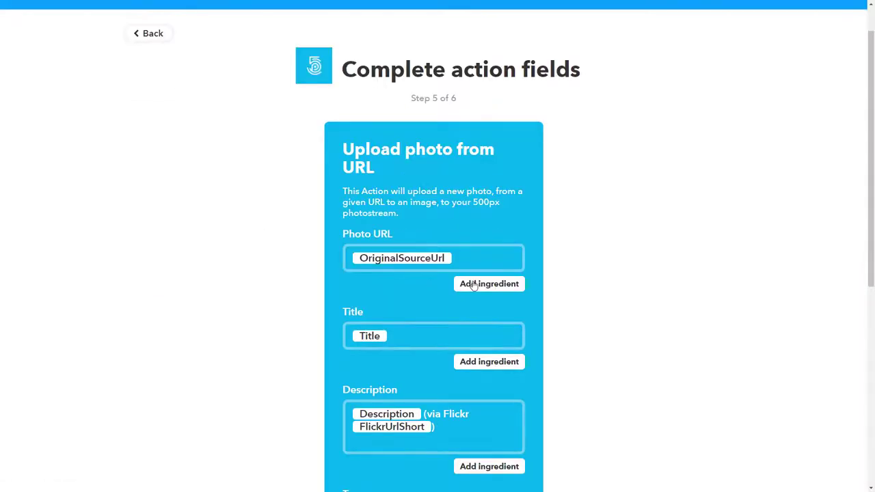
pyautogui.scroll(-1, 431, 337)
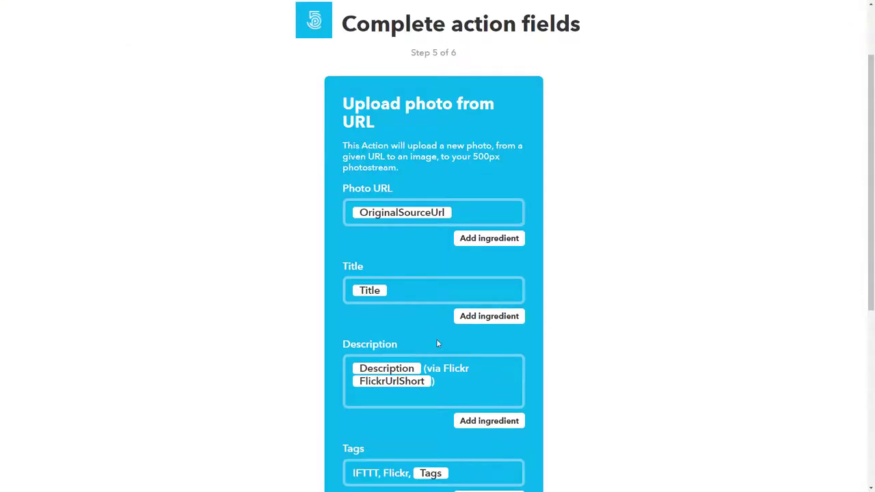
pyautogui.scroll(-1, 438, 343)
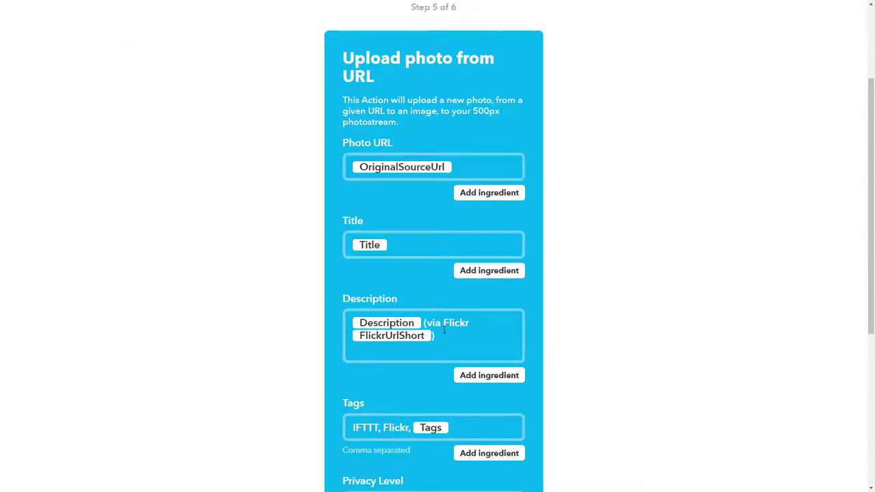
pyautogui.scroll(-1, 444, 330)
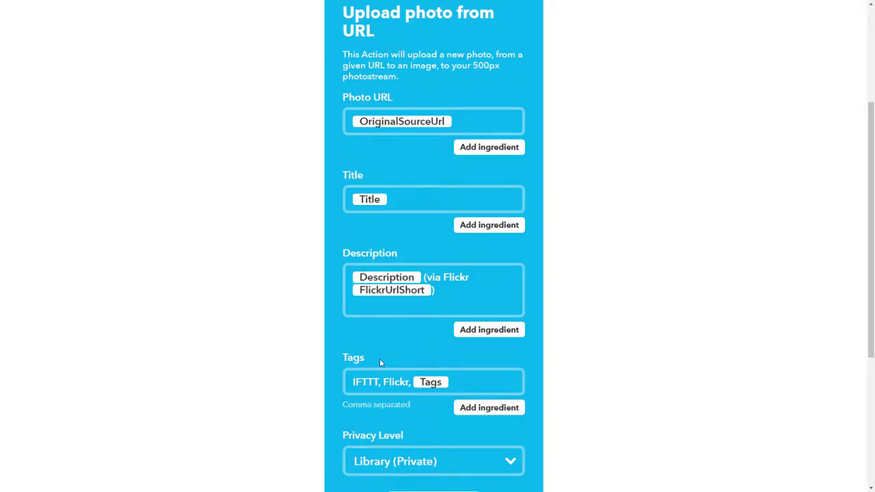
pyautogui.scroll(-2, 468, 342)
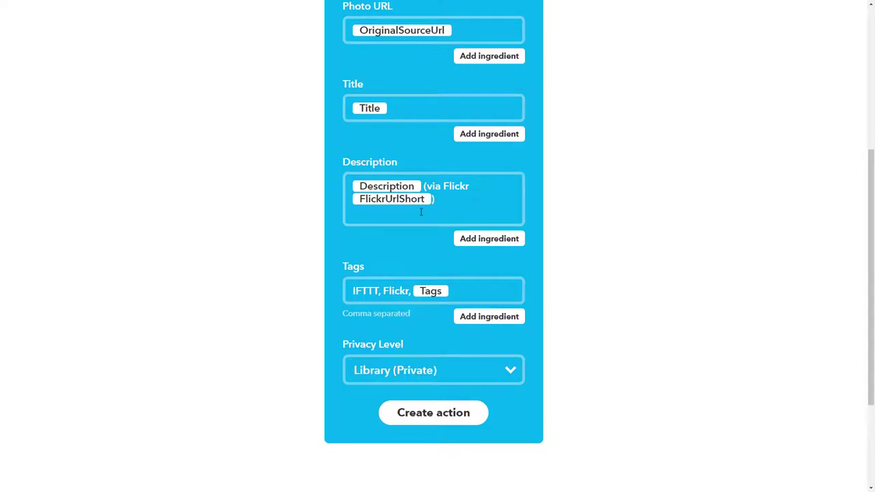
pyautogui.scroll(4, 421, 211)
pyautogui.scroll(-4, 430, 217)
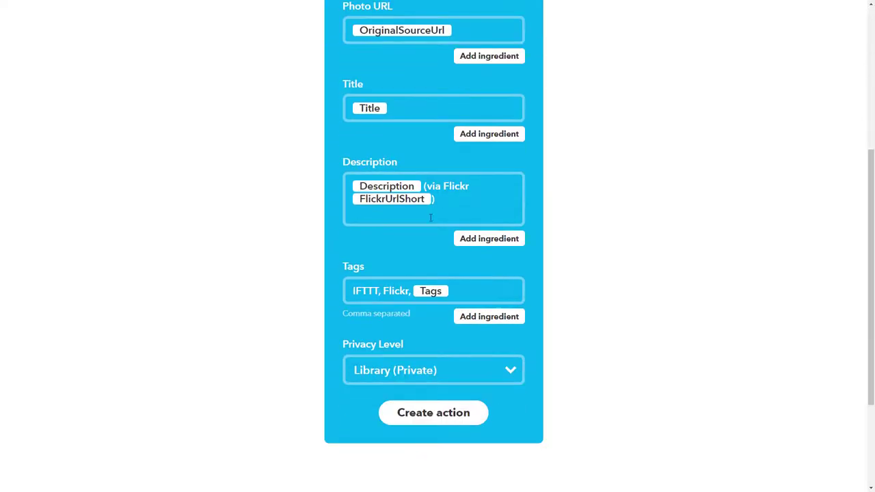
pyautogui.click(511, 378)
pyautogui.click(425, 397)
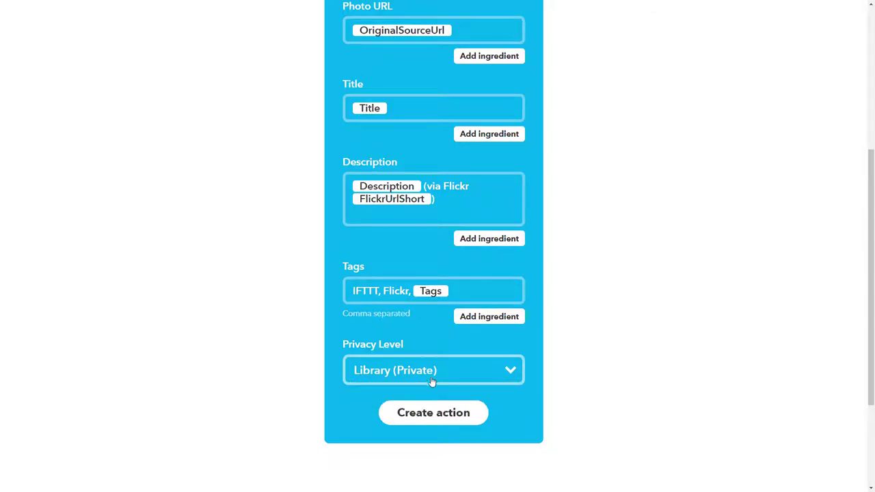
# Save the 500px action and finish the Flickr-to-500px applet
pyautogui.scroll(4, 437, 369)
pyautogui.scroll(-3, 444, 362)
pyautogui.scroll(-3, 438, 444)
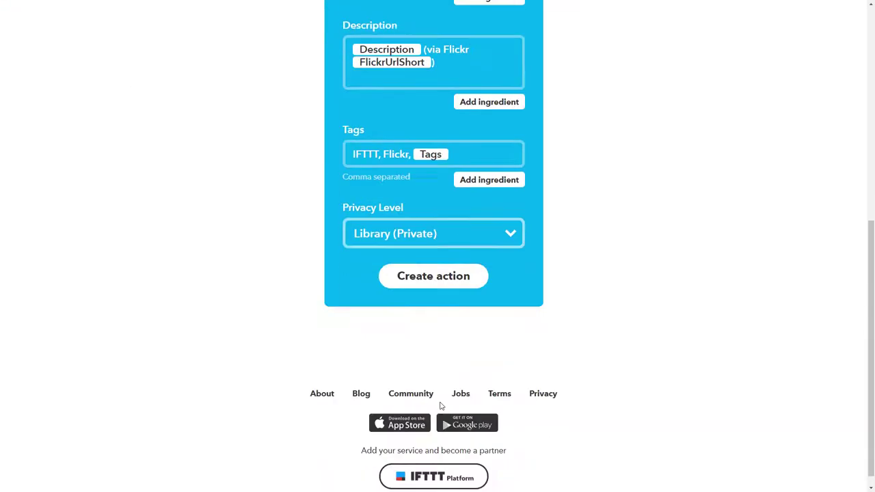
pyautogui.click(456, 289)
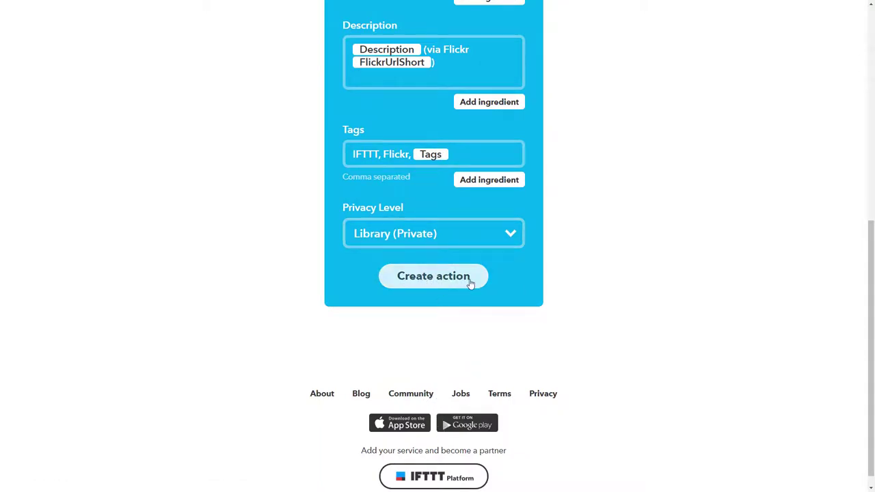
pyautogui.click(441, 299)
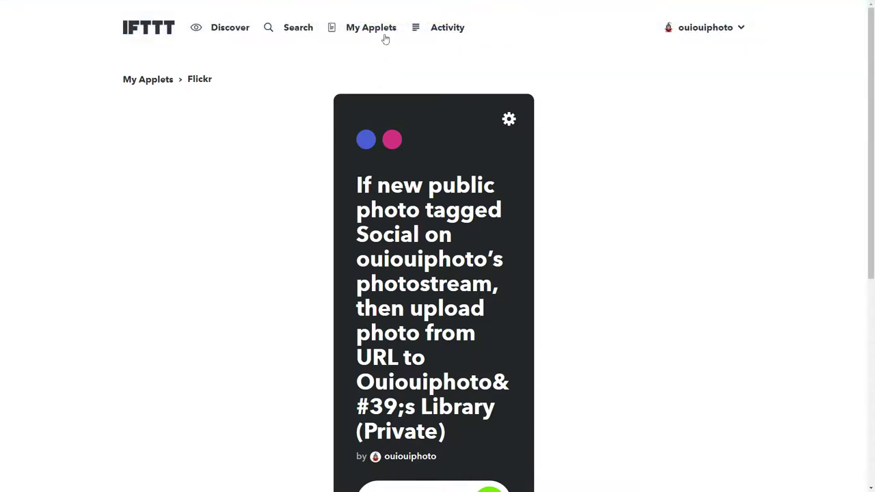
# Start a new applet triggered by new public Flickr photos tagged 'Social'
pyautogui.click(379, 32)
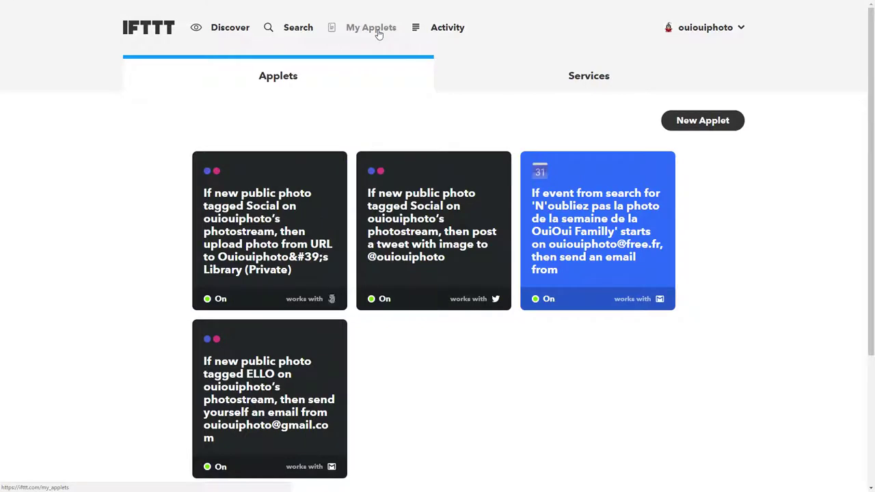
pyautogui.click(697, 124)
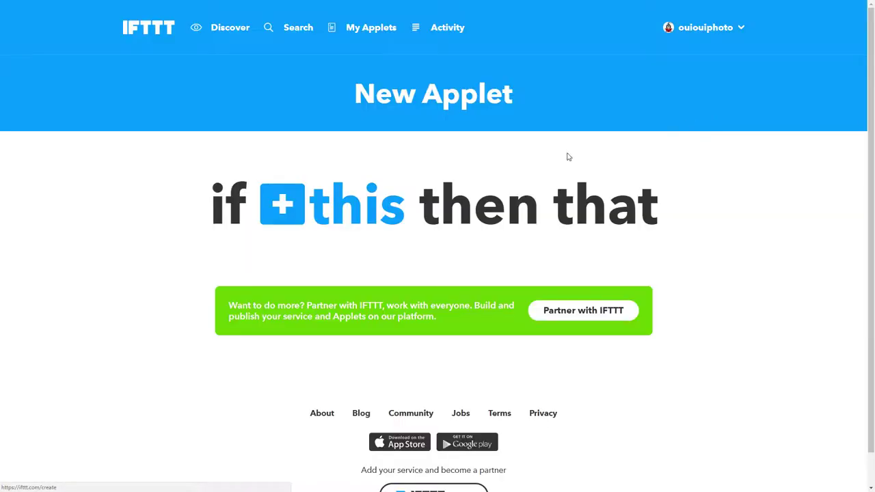
pyautogui.click(346, 209)
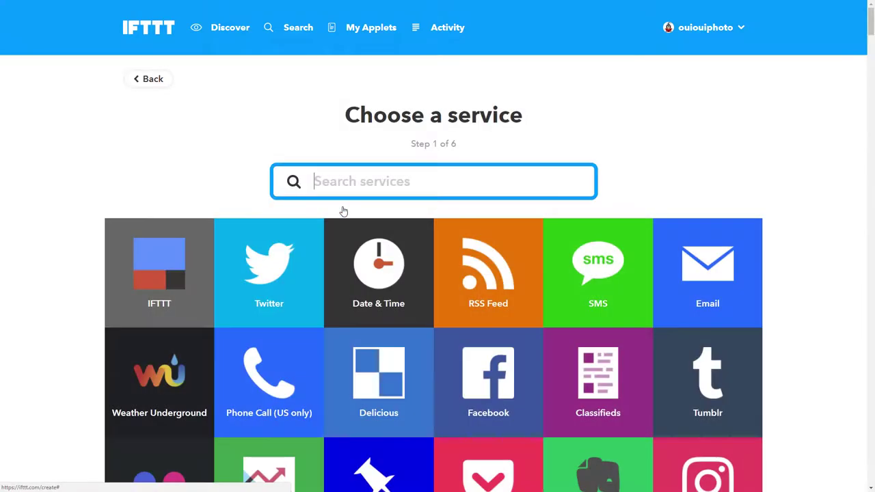
pyautogui.write('Flic')
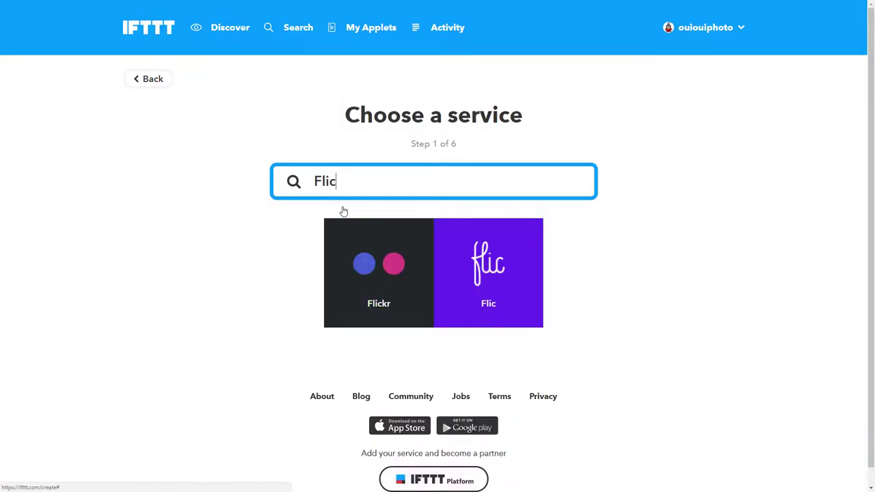
pyautogui.click(386, 289)
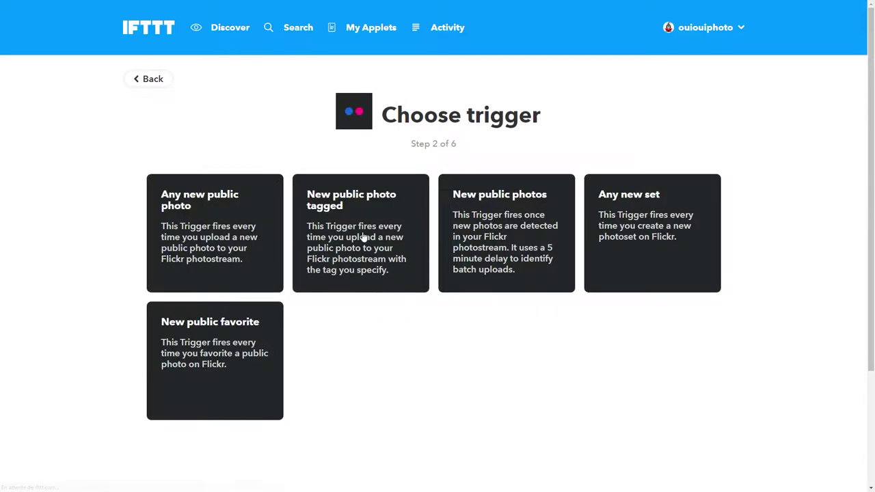
pyautogui.click(362, 237)
pyautogui.click(401, 298)
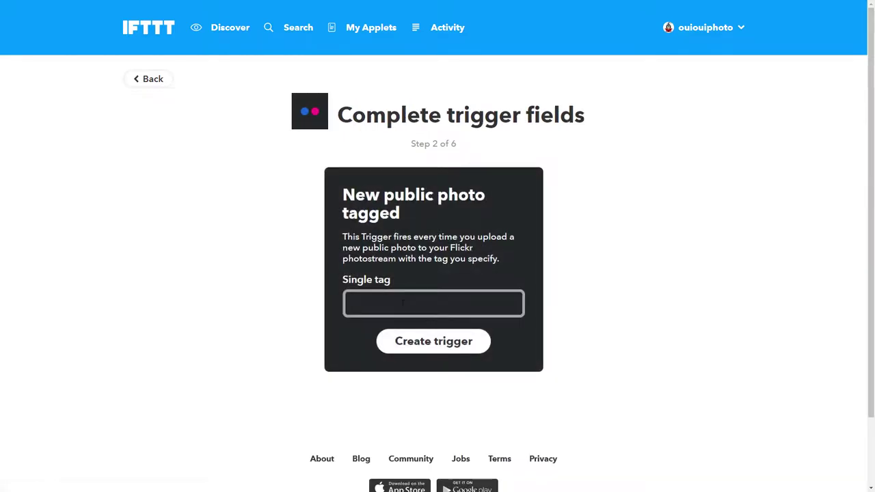
pyautogui.write('Social')
pyautogui.click(444, 342)
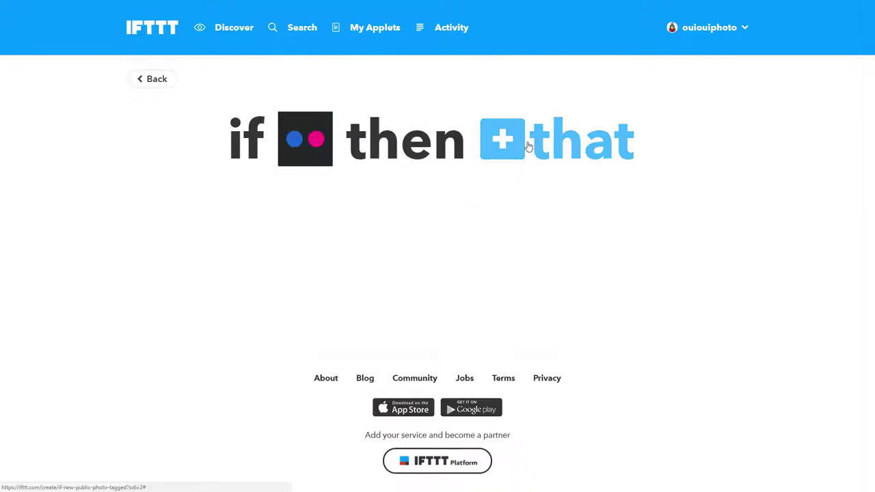
# Choose Facebook as the applet's action service
pyautogui.click(527, 147)
pyautogui.write('Fac')
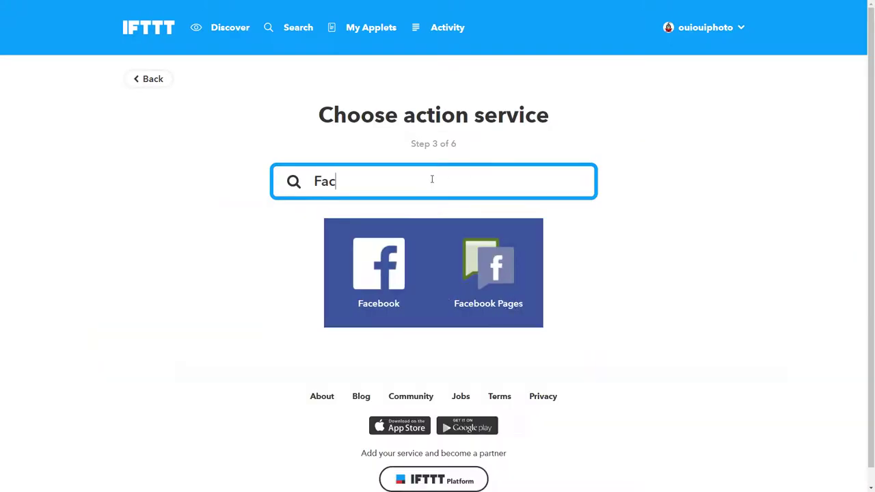
pyautogui.click(379, 277)
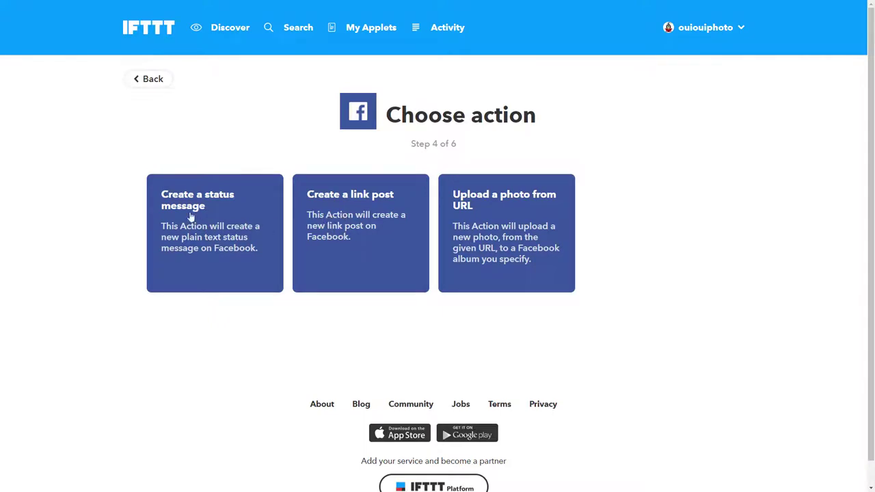
# Choose a Facebook link post and start the message with the photo Title
pyautogui.click(349, 231)
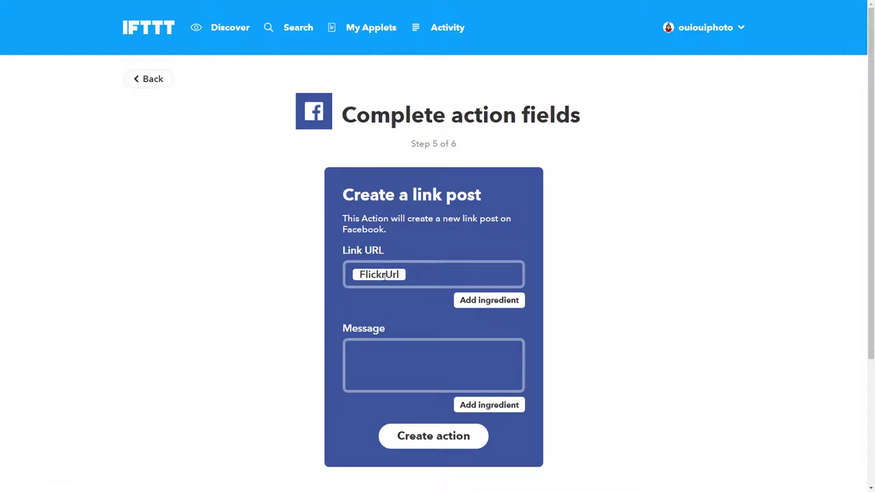
pyautogui.scroll(-1, 438, 250)
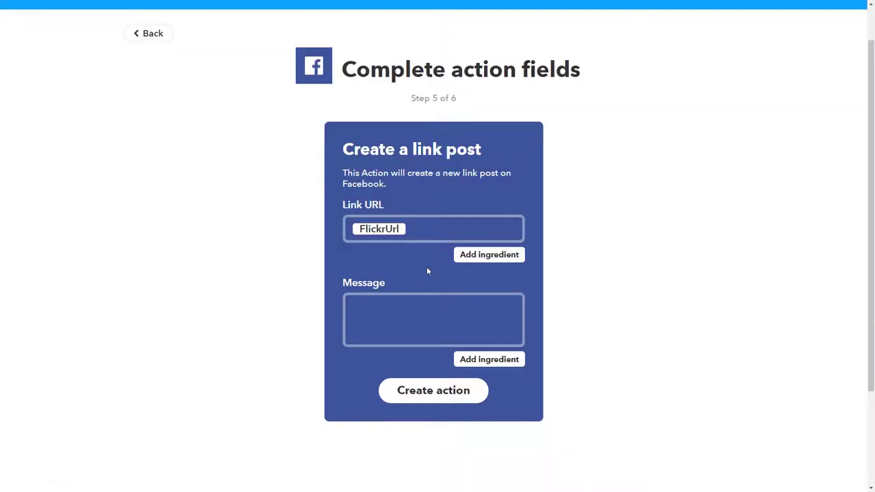
pyautogui.click(389, 297)
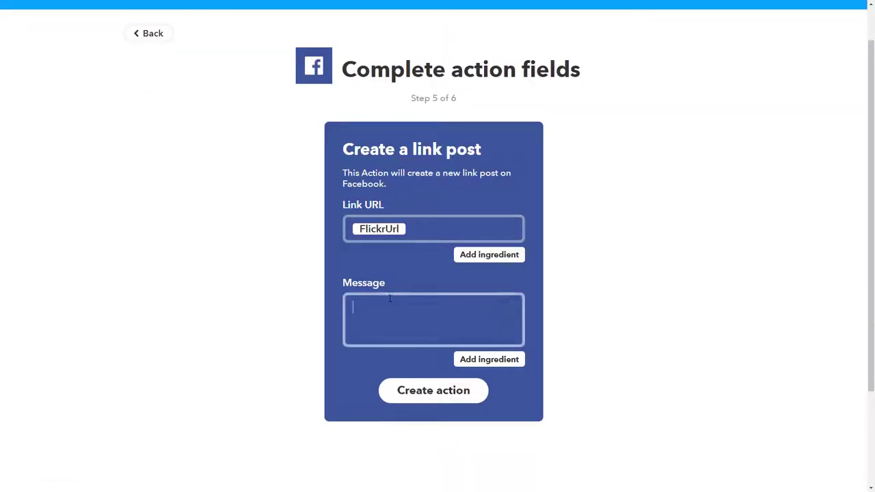
pyautogui.click(485, 362)
pyautogui.click(444, 386)
# Add Description and FlickrUrlShort to the message on separate lines and create the action
pyautogui.click(478, 362)
pyautogui.click(453, 399)
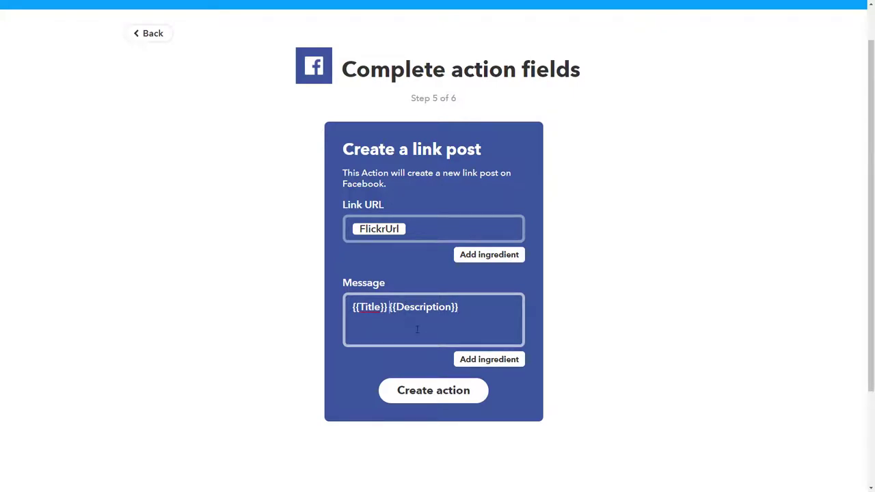
pyautogui.press('Return')
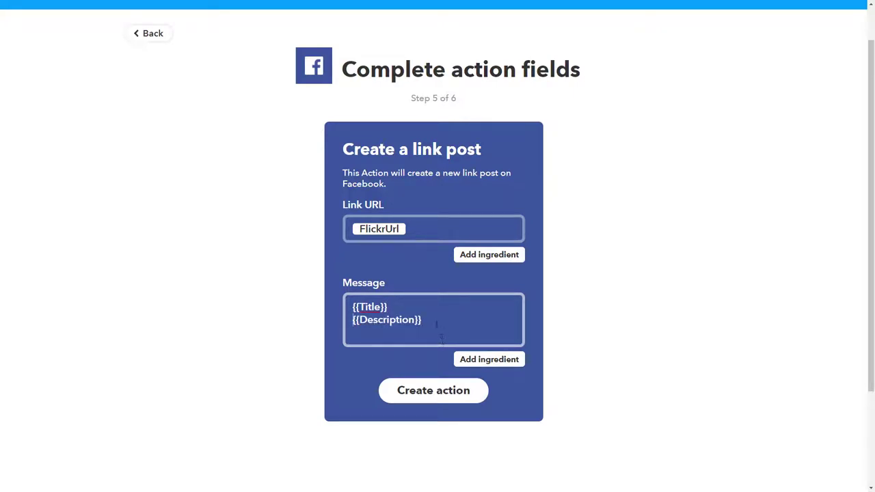
pyautogui.click(493, 362)
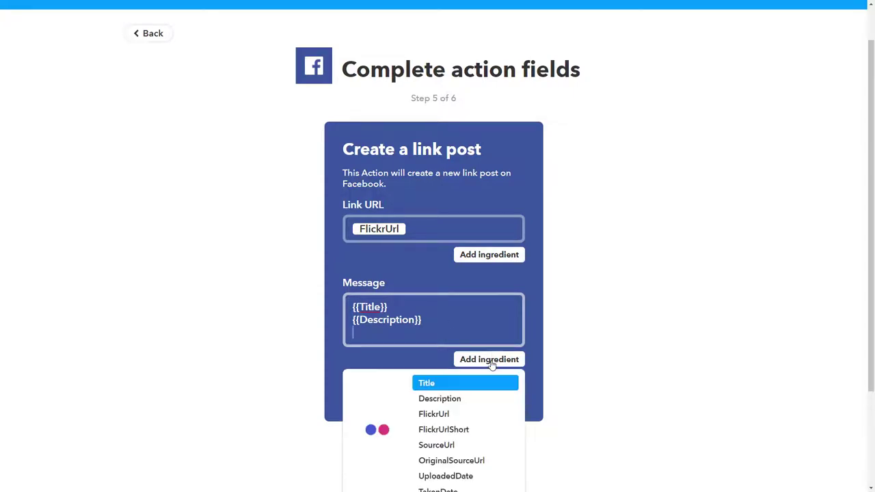
pyautogui.click(456, 429)
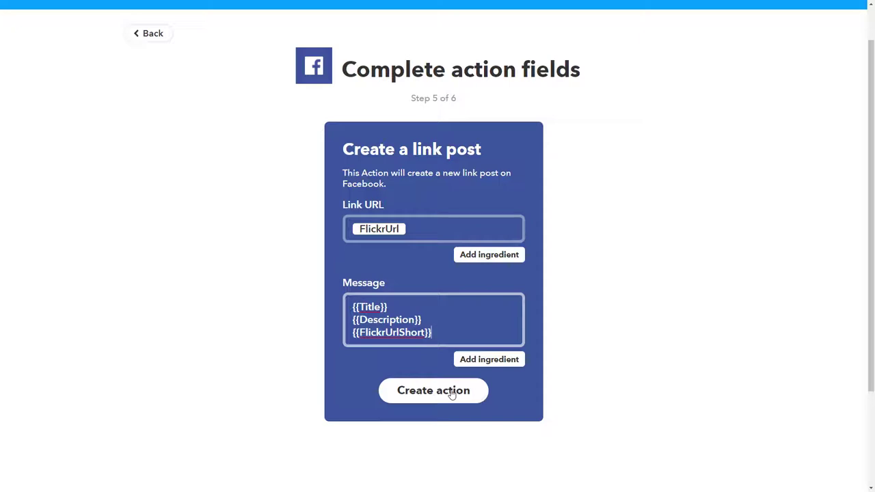
pyautogui.click(451, 394)
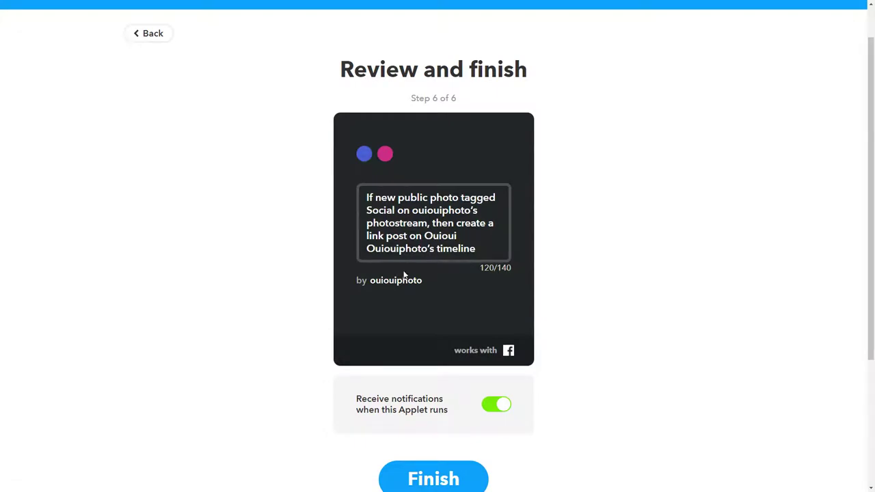
# Finish and save the Flickr-to-Facebook link-post applet
pyautogui.click(434, 478)
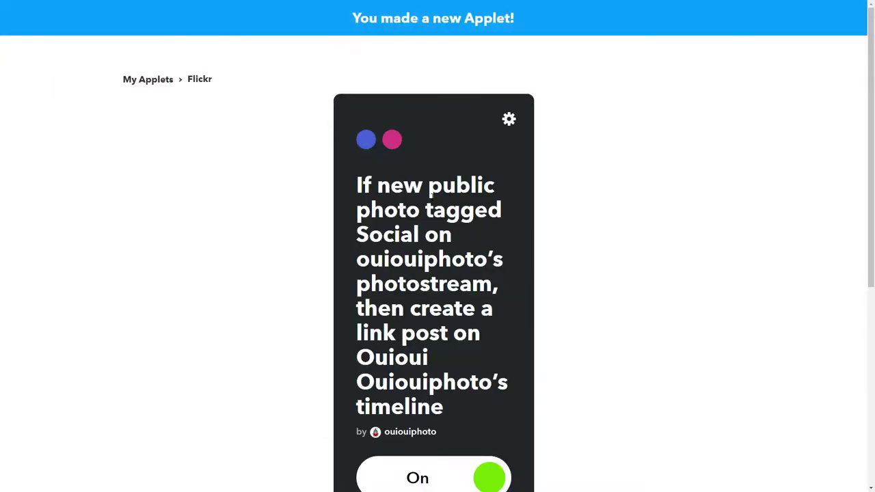
pyautogui.scroll(-3, 437, 274)
pyautogui.scroll(3, 459, 330)
# Search for 'ello' and browse the Ello service page's ready-made applets
pyautogui.click(375, 29)
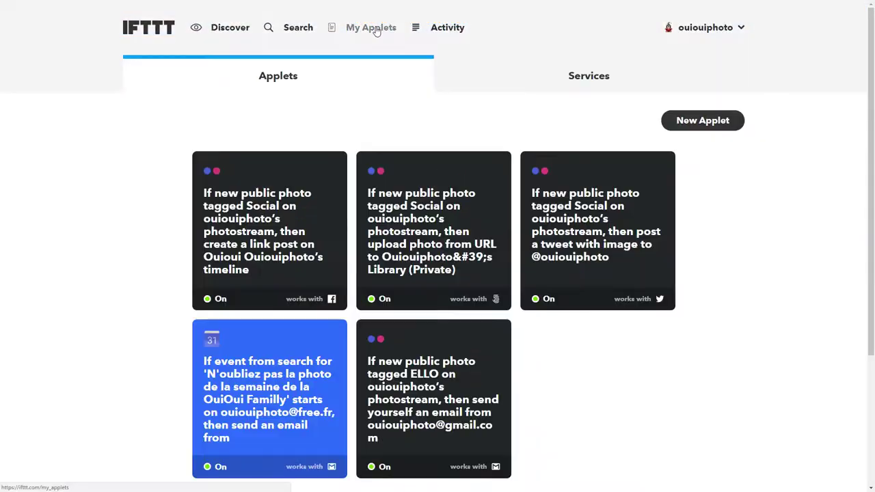
pyautogui.click(295, 29)
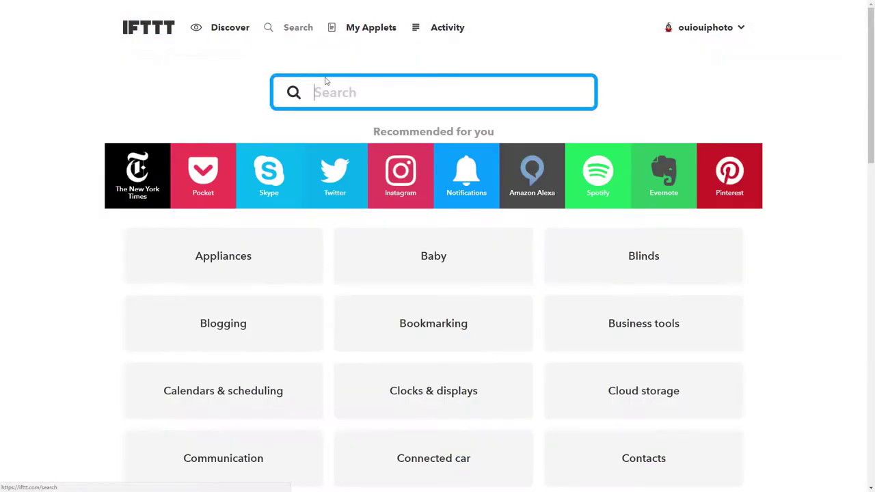
pyautogui.write('ello')
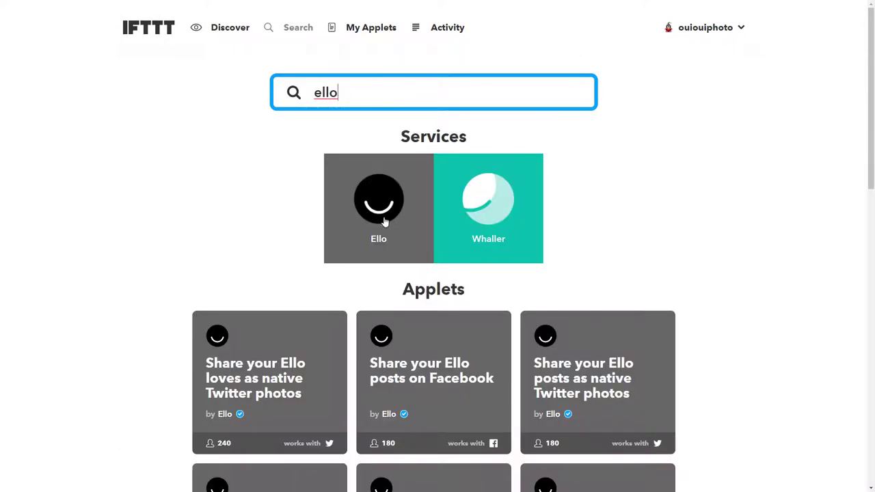
pyautogui.click(384, 216)
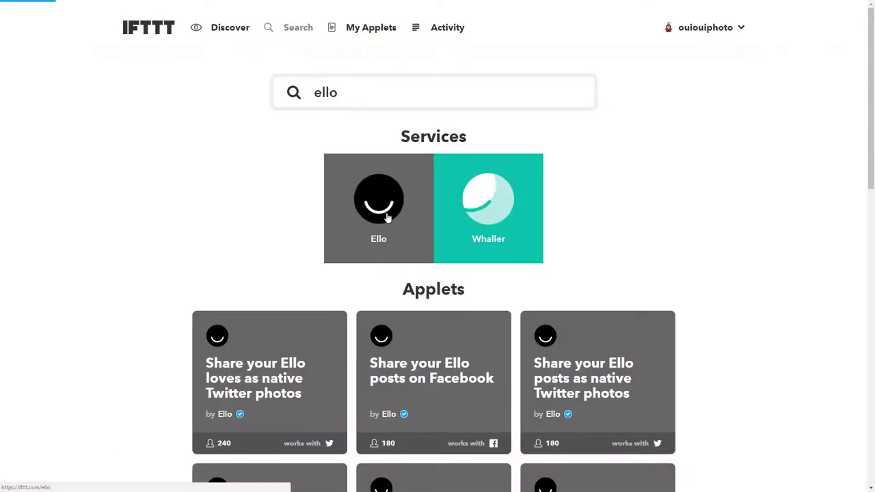
pyautogui.scroll(-2, 438, 197)
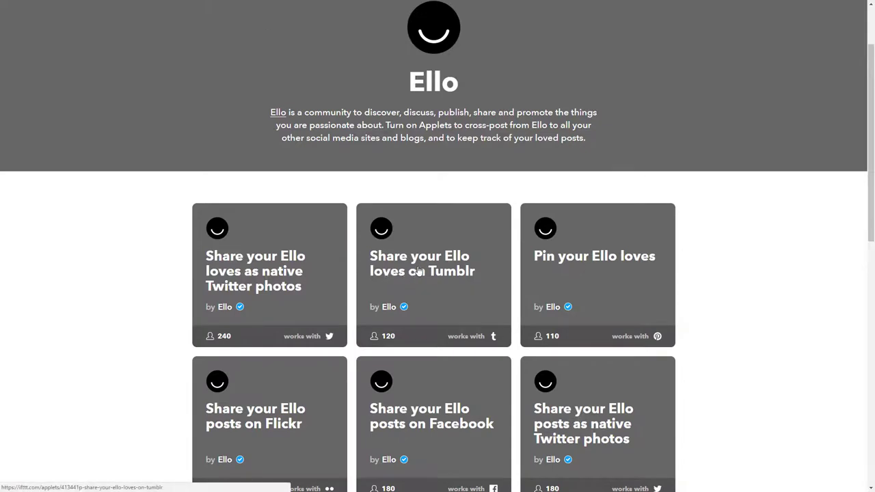
pyautogui.scroll(-3, 418, 272)
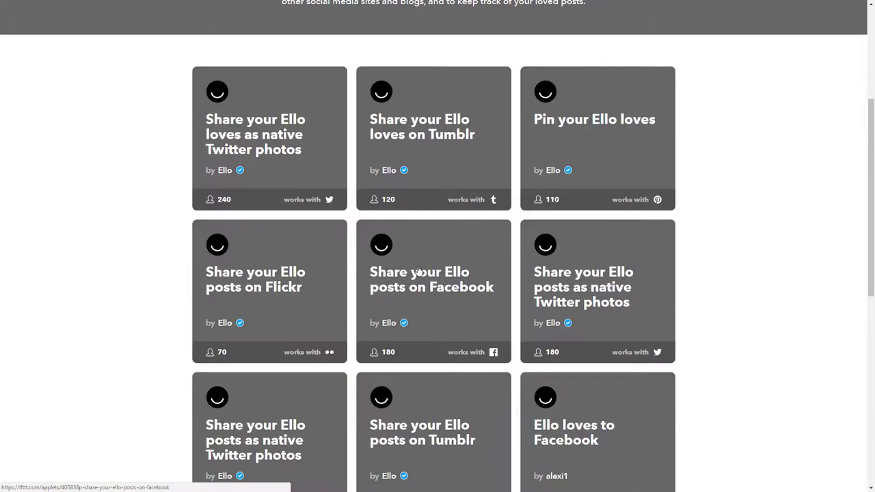
pyautogui.scroll(-3, 418, 271)
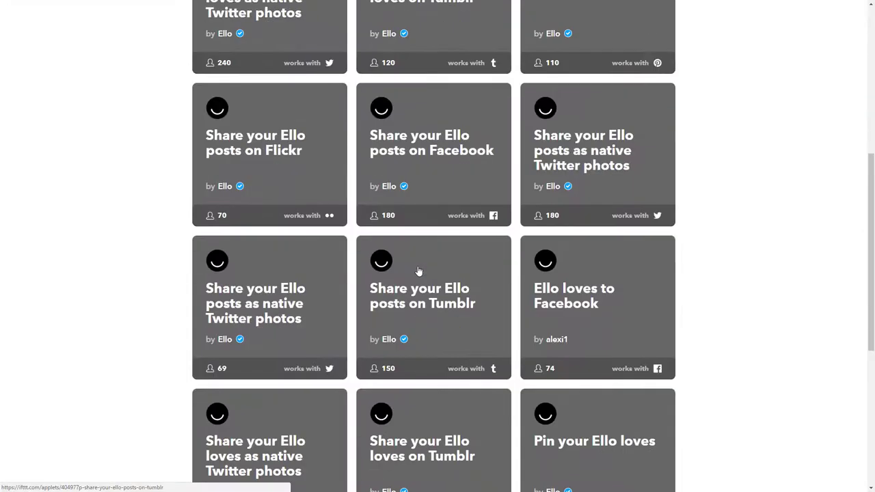
pyautogui.scroll(-4, 419, 271)
pyautogui.scroll(5, 418, 271)
pyautogui.scroll(5, 418, 271)
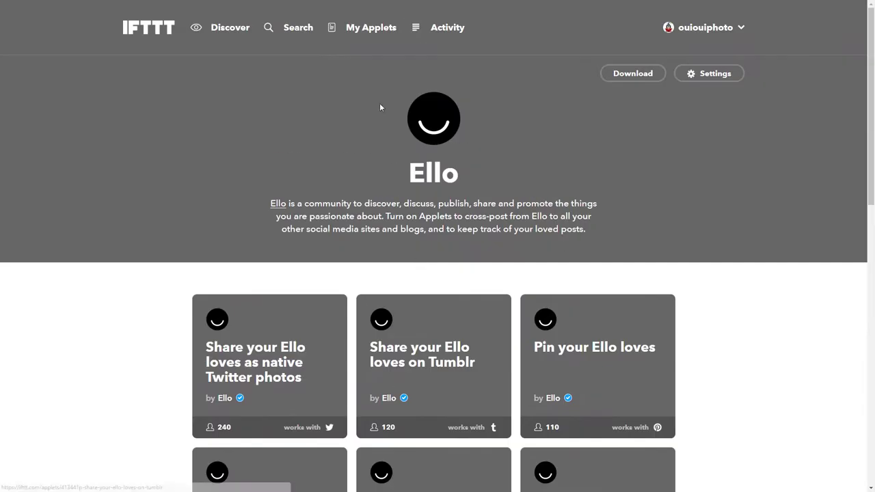
# Create another applet with Flickr's 'New public photo tagged' trigger on tag 'Social'
pyautogui.click(362, 30)
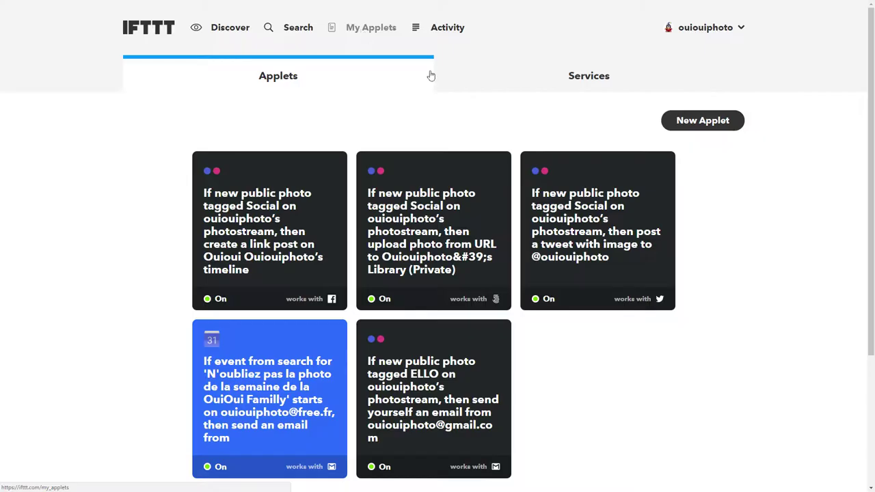
pyautogui.click(699, 126)
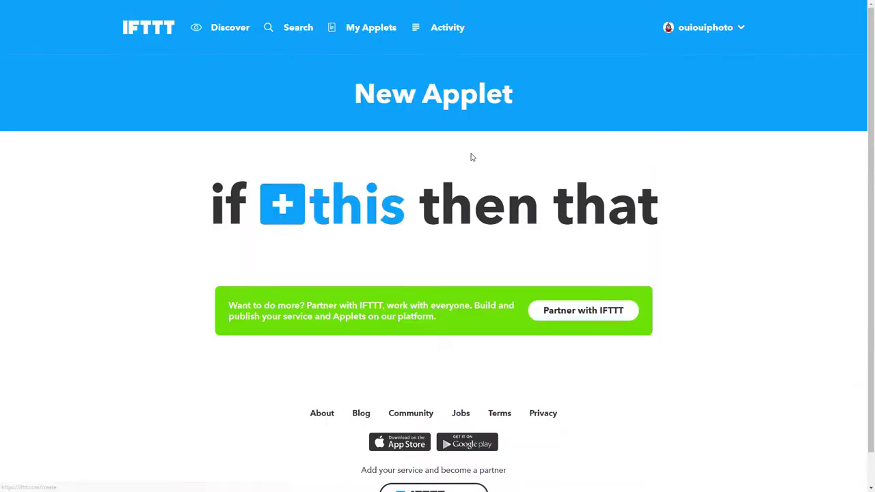
pyautogui.click(333, 213)
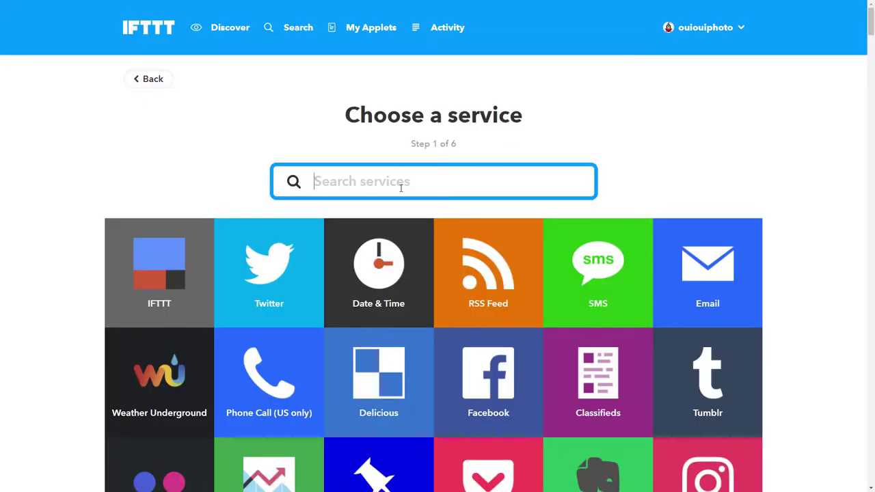
pyautogui.write('Fli')
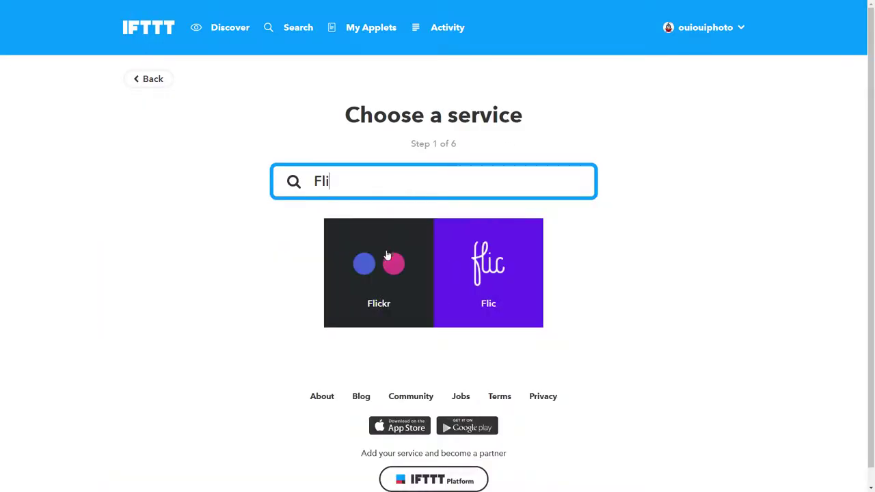
pyautogui.click(388, 261)
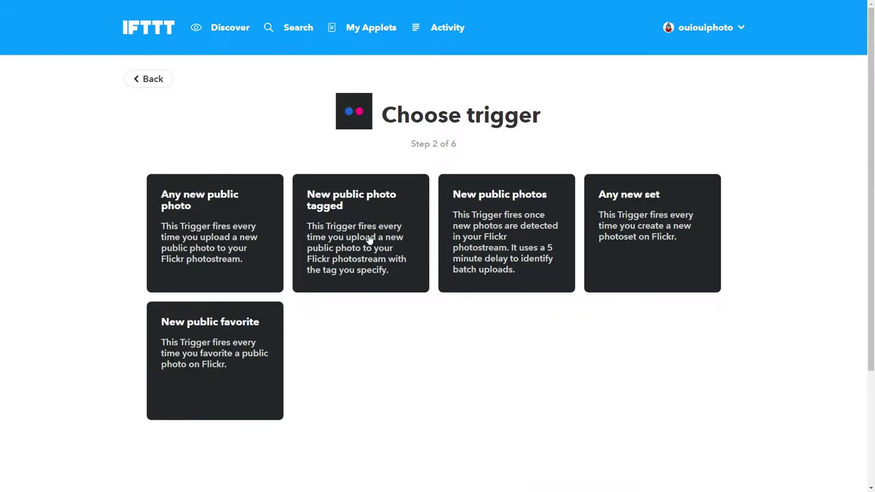
pyautogui.click(369, 240)
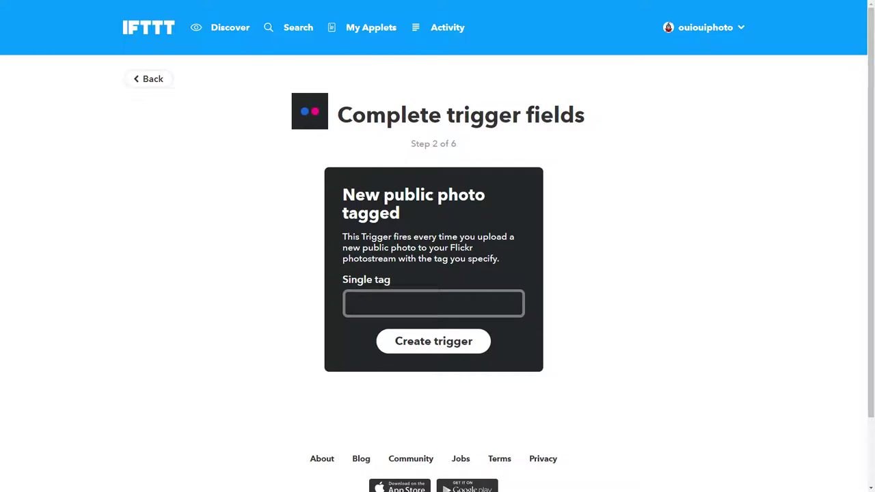
pyautogui.click(377, 302)
pyautogui.write('Social')
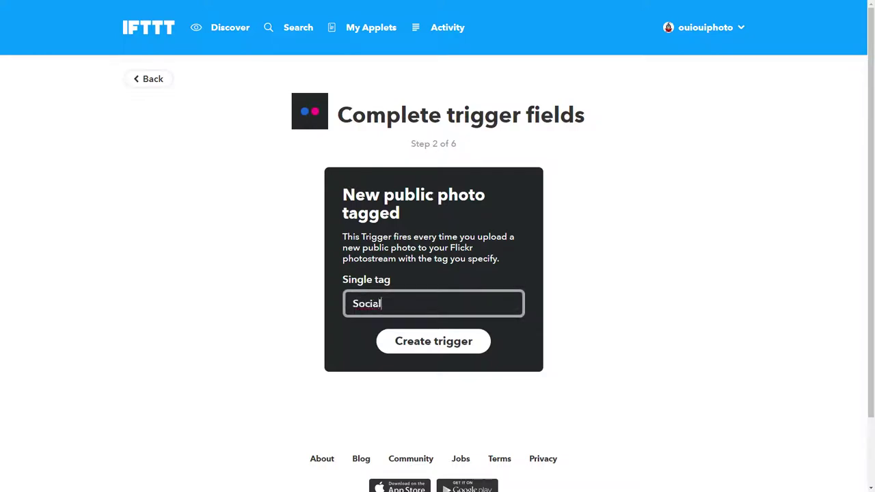
pyautogui.click(404, 339)
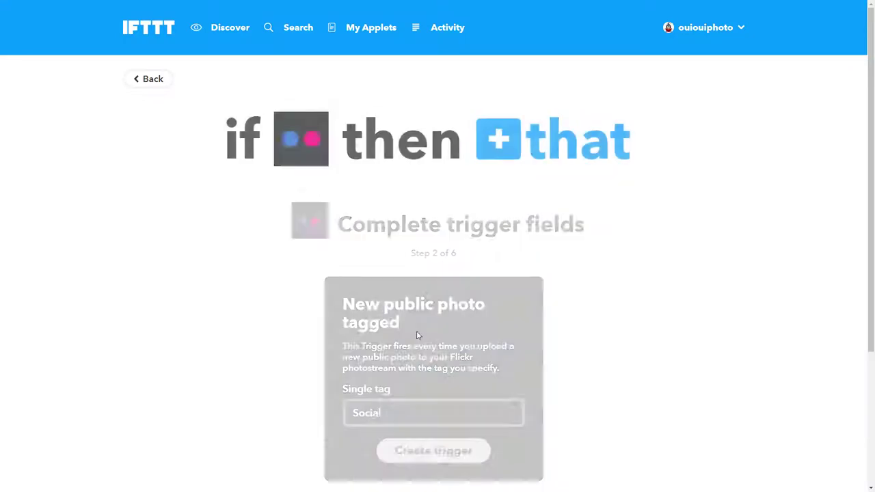
pyautogui.click(510, 145)
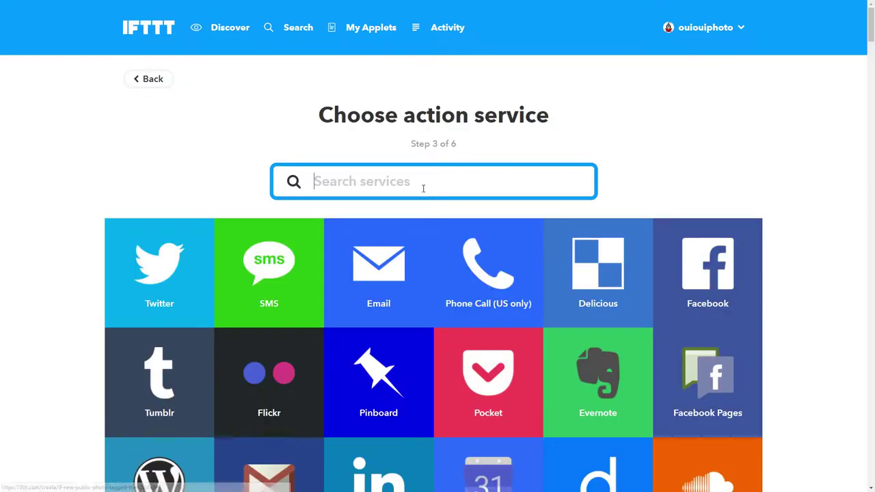
# Search action services for 'Pi' and choose Pinterest
pyautogui.write('ELL')
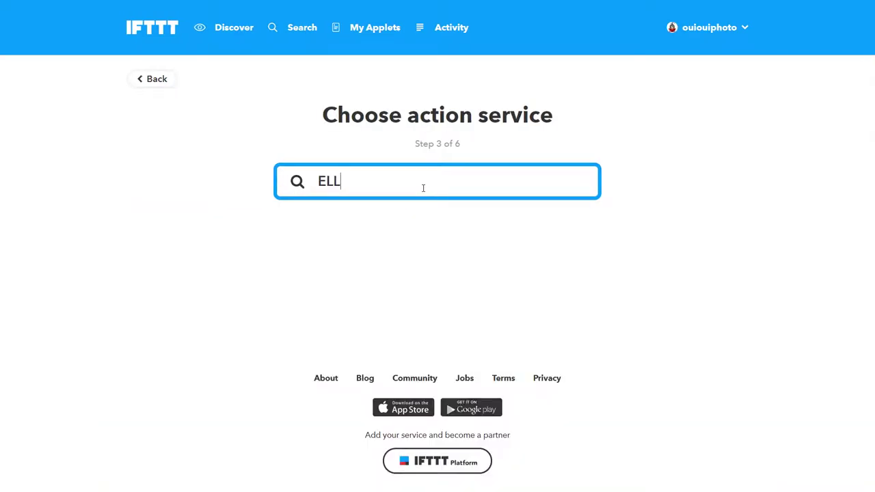
pyautogui.write('O')
pyautogui.press('BackSpace')
pyautogui.press('BackSpace')
pyautogui.press('BackSpace')
pyautogui.press('BackSpace')
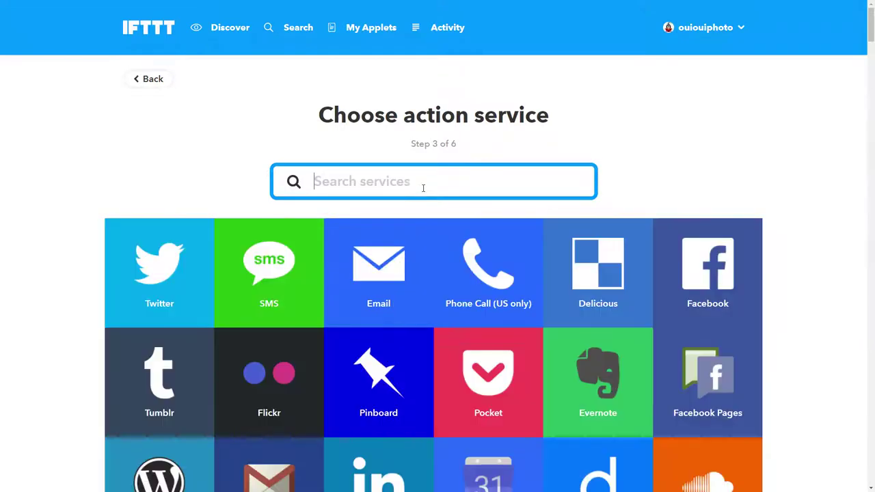
pyautogui.write('Pi')
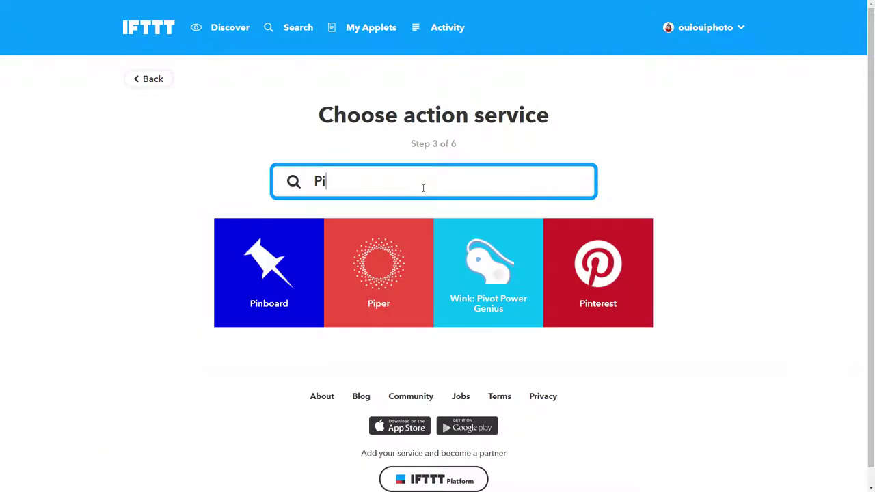
pyautogui.click(597, 303)
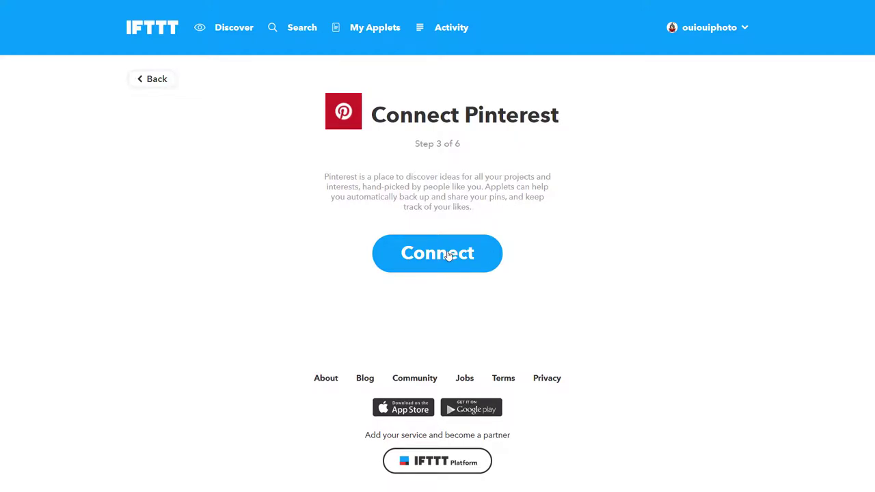
# Connect Pinterest and create an Add Pin to board action for board 'Mes Photos'
pyautogui.click(448, 255)
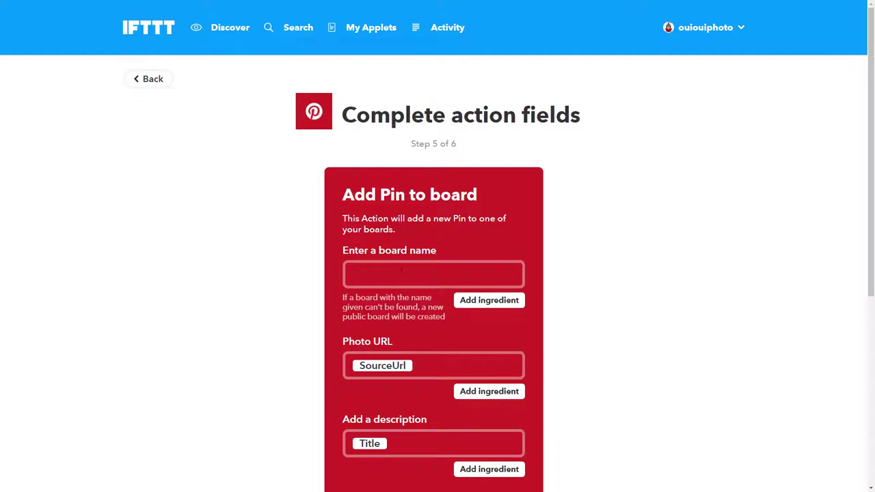
pyautogui.click(395, 276)
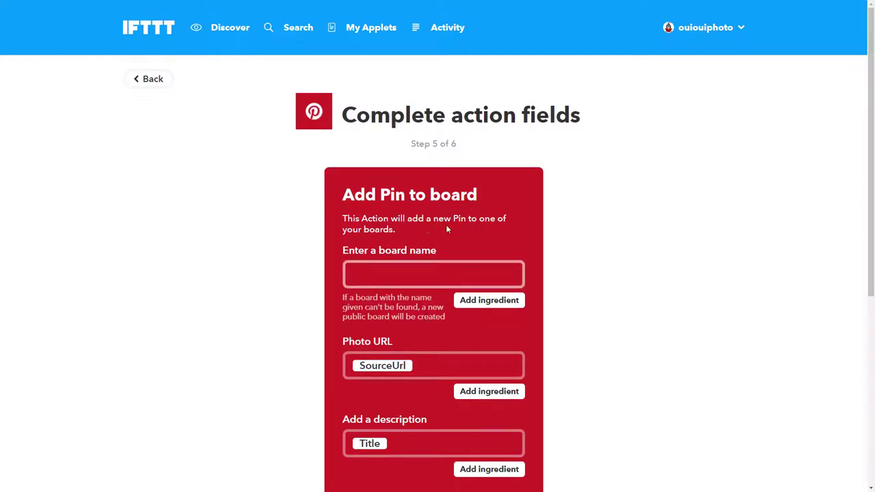
pyautogui.write('Mes Ph')
pyautogui.write('otos')
pyautogui.scroll(-1, 446, 305)
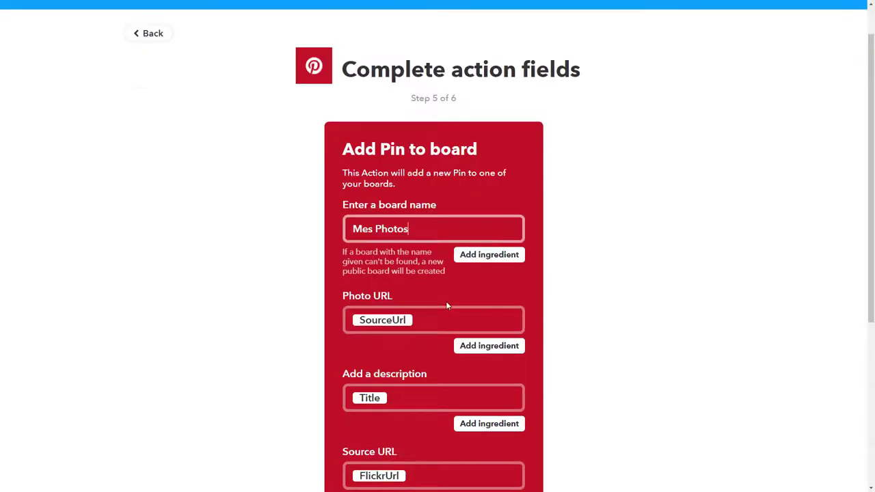
pyautogui.scroll(-1, 455, 308)
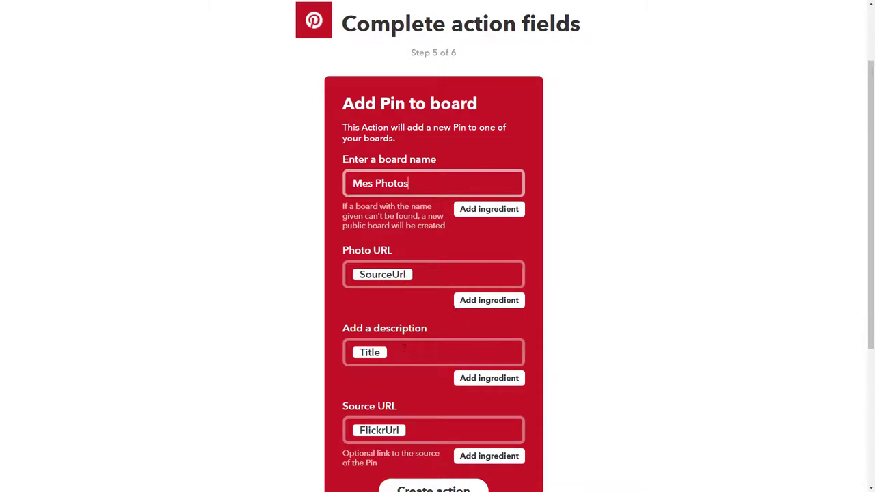
pyautogui.scroll(-1, 422, 323)
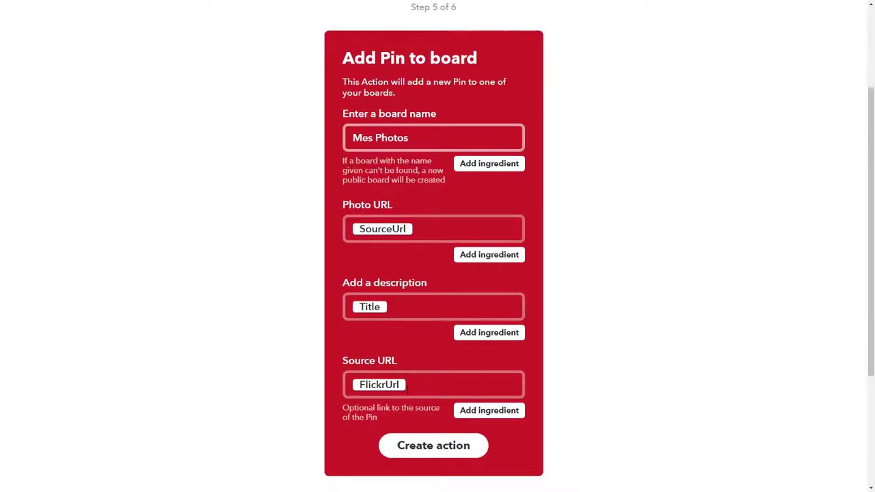
pyautogui.scroll(2, 446, 335)
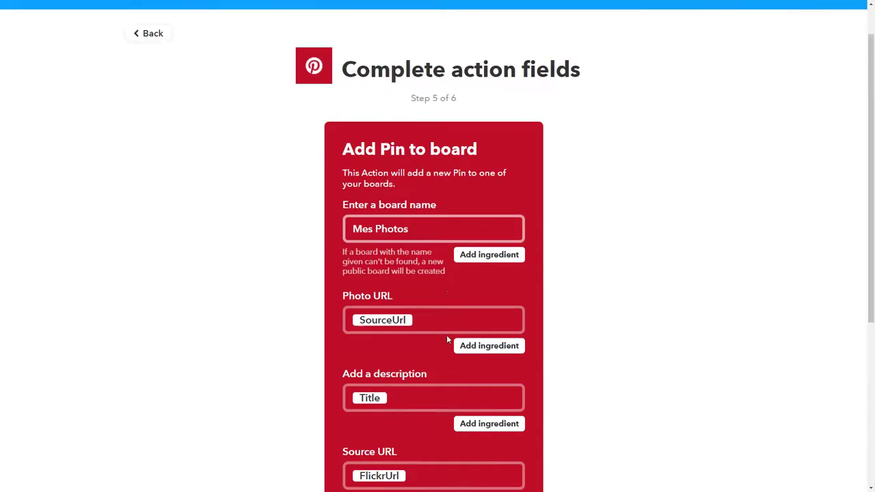
pyautogui.scroll(1, 446, 335)
pyautogui.scroll(-3, 446, 335)
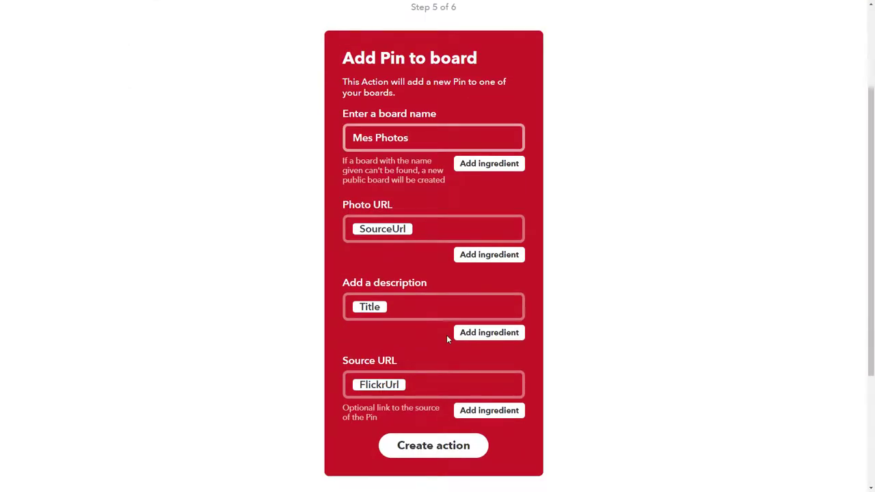
pyautogui.click(446, 447)
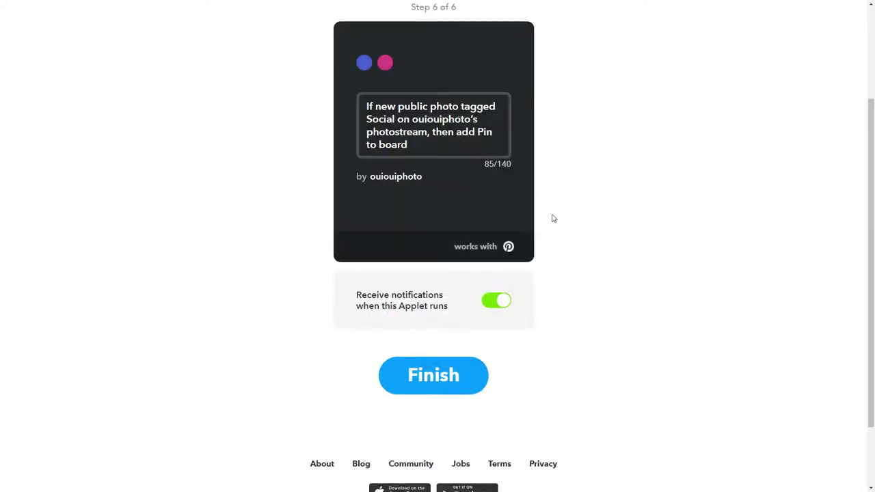
# Finish the Flickr-to-Pinterest applet and view it in My Applets
pyautogui.click(449, 380)
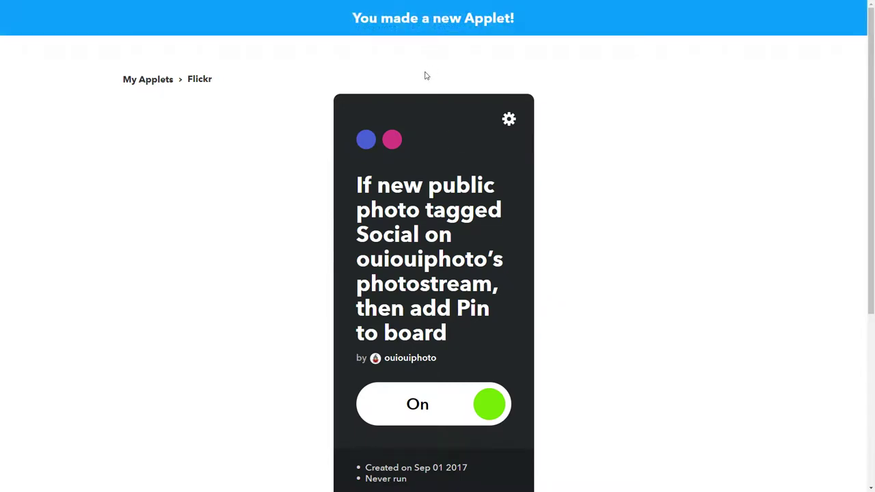
pyautogui.scroll(-3, 427, 92)
pyautogui.scroll(3, 427, 101)
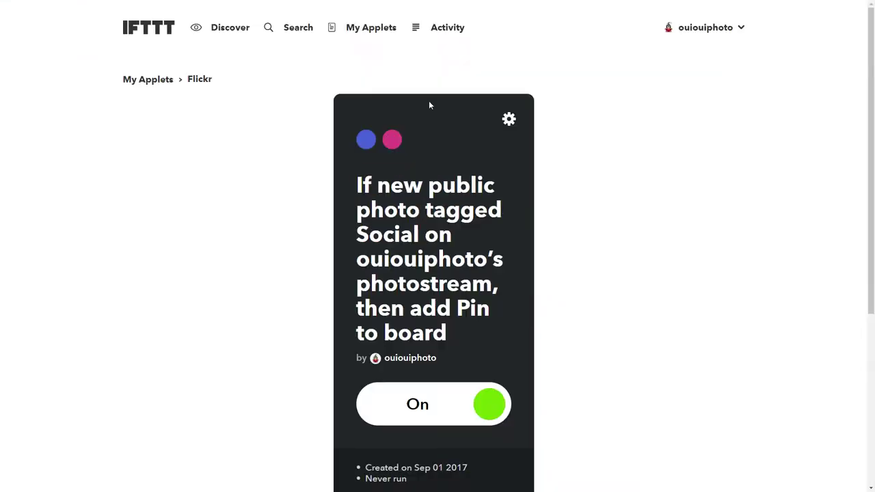
pyautogui.click(382, 28)
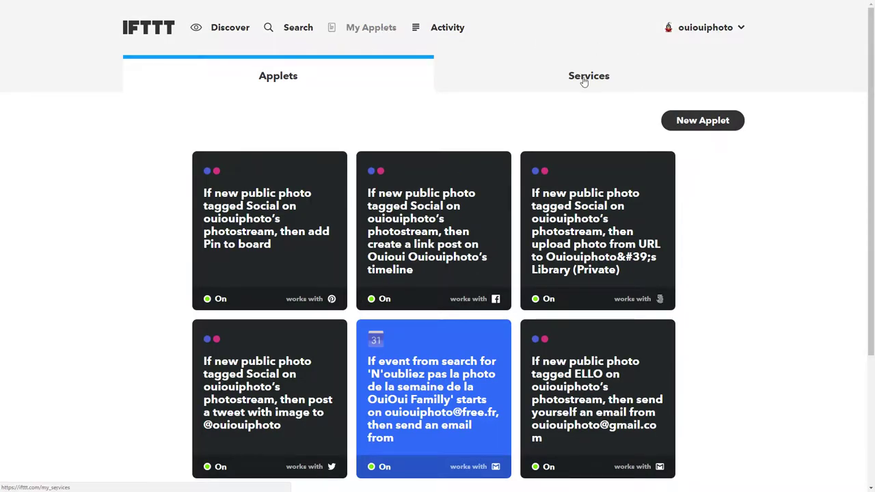
# Build a new applet triggered by public Flickr photos tagged 'Social'
pyautogui.click(705, 120)
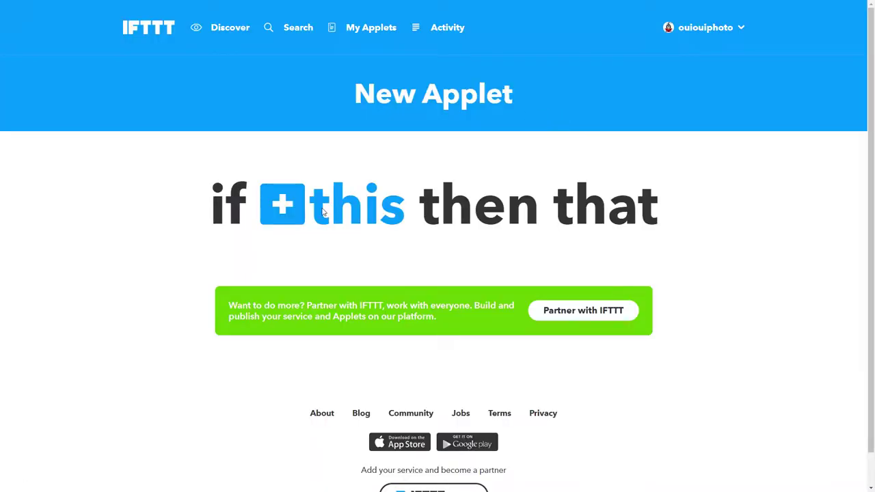
pyautogui.click(325, 213)
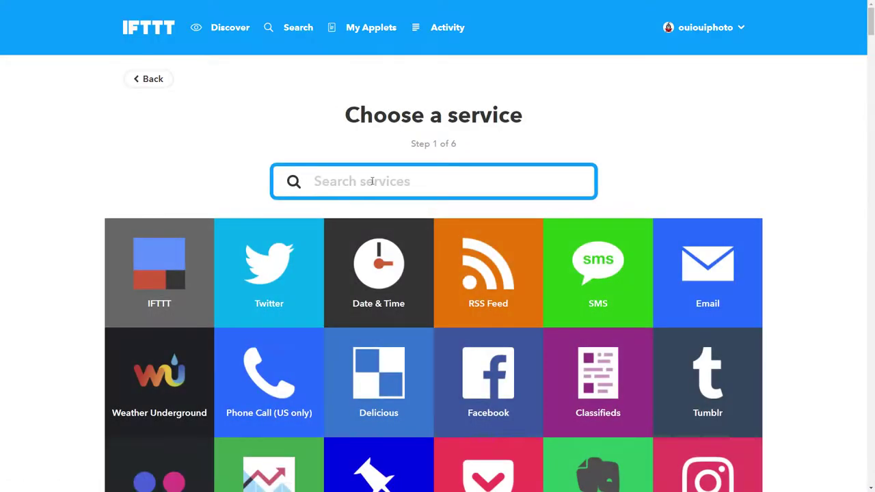
pyautogui.write('Flic')
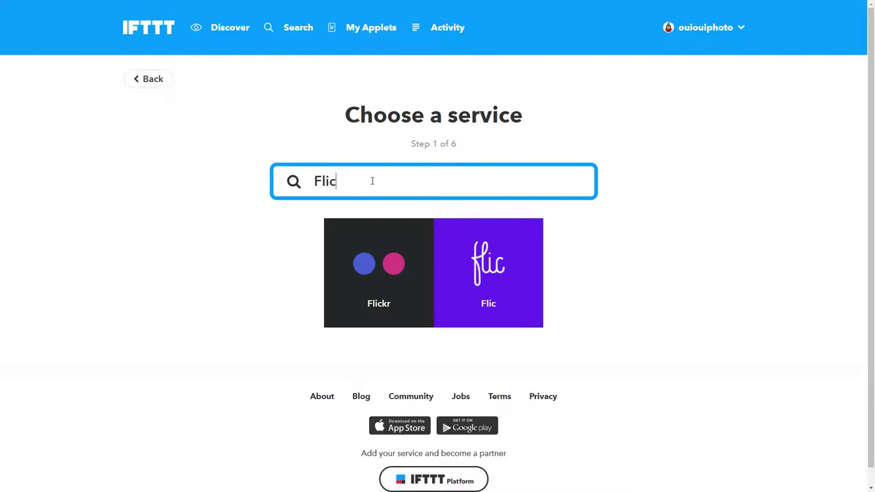
pyautogui.write('kr')
pyautogui.click(451, 263)
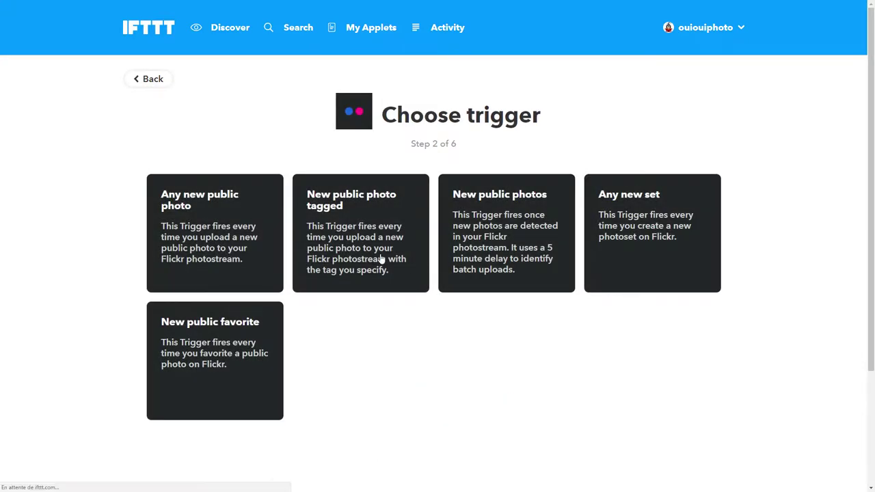
pyautogui.click(382, 259)
pyautogui.click(413, 302)
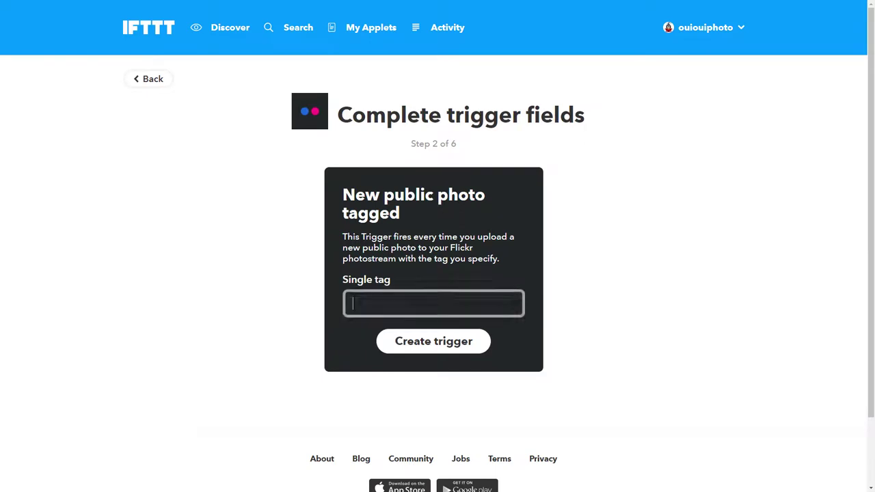
pyautogui.write('Socia')
pyautogui.write('l')
pyautogui.click(447, 339)
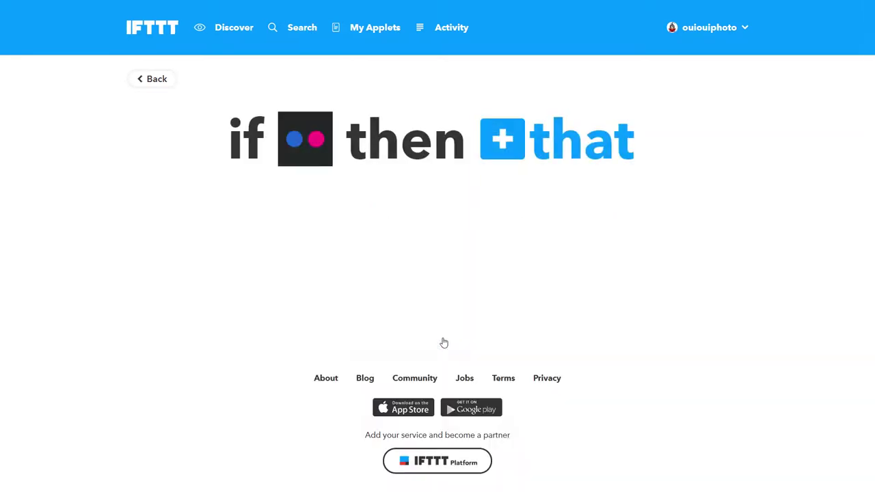
pyautogui.click(560, 134)
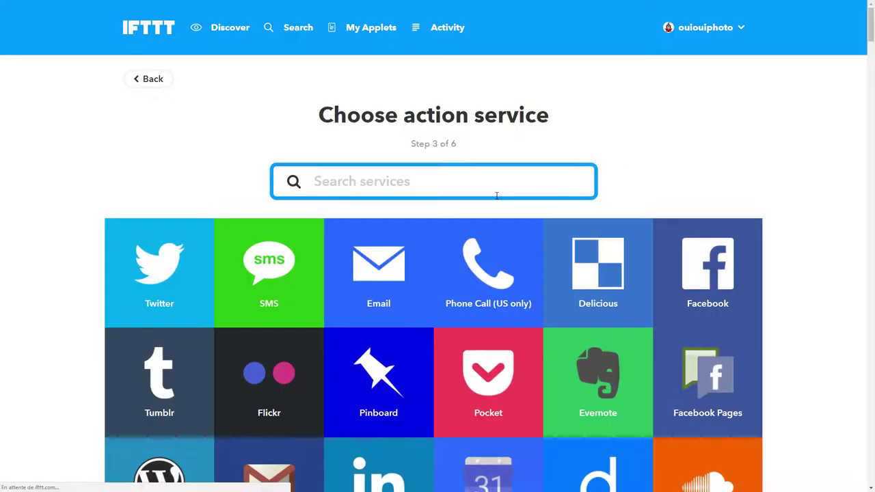
# Scroll through the full grid of available action services
pyautogui.scroll(-1, 444, 303)
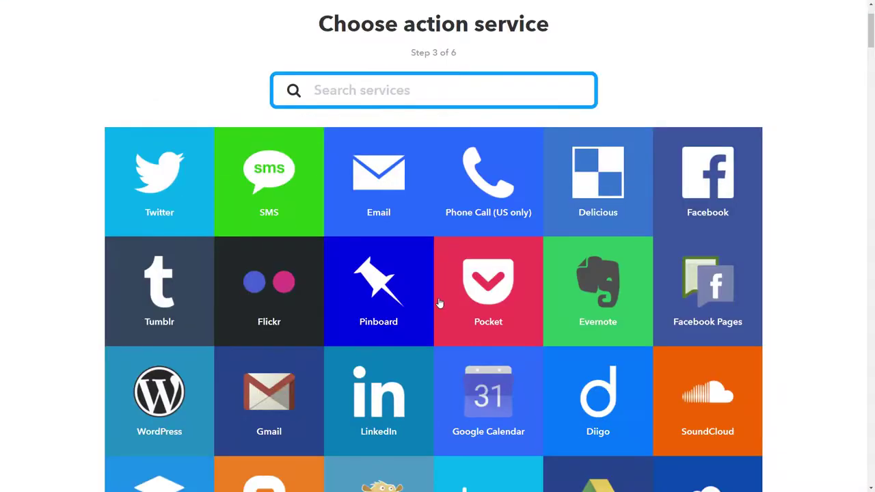
pyautogui.scroll(-1, 439, 304)
pyautogui.scroll(-2, 439, 304)
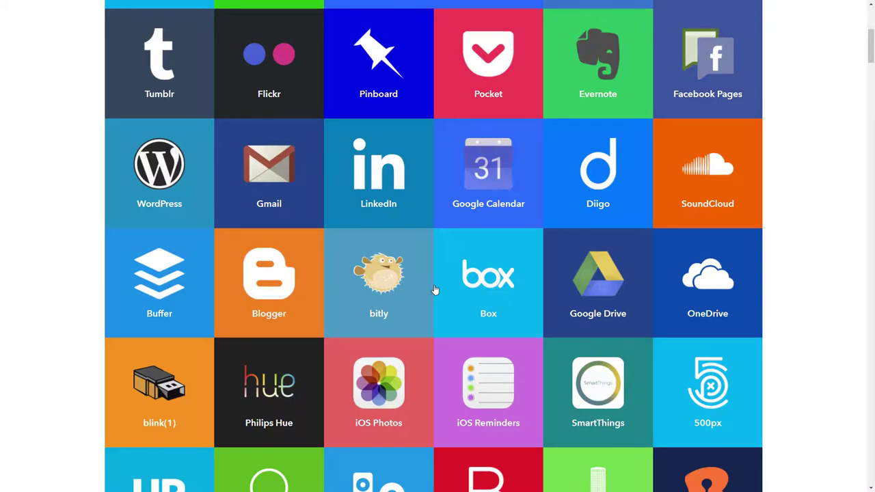
pyautogui.scroll(-1, 435, 290)
pyautogui.scroll(-2, 434, 289)
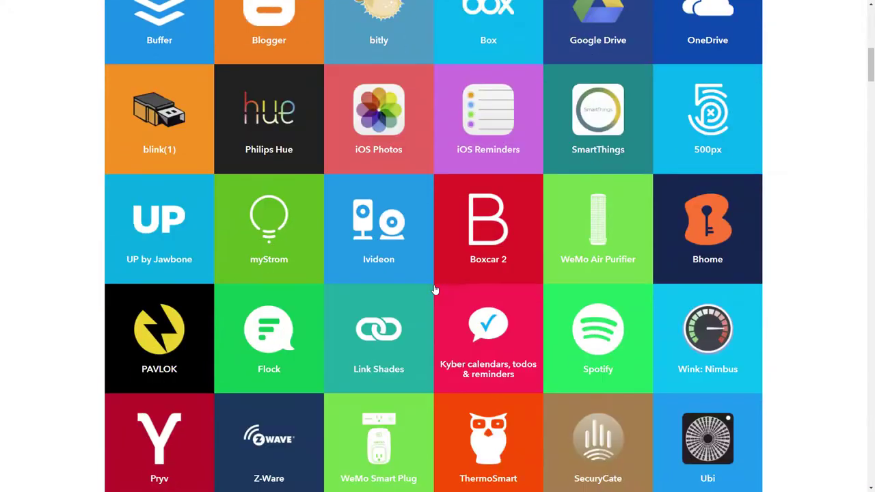
pyautogui.scroll(-2, 434, 289)
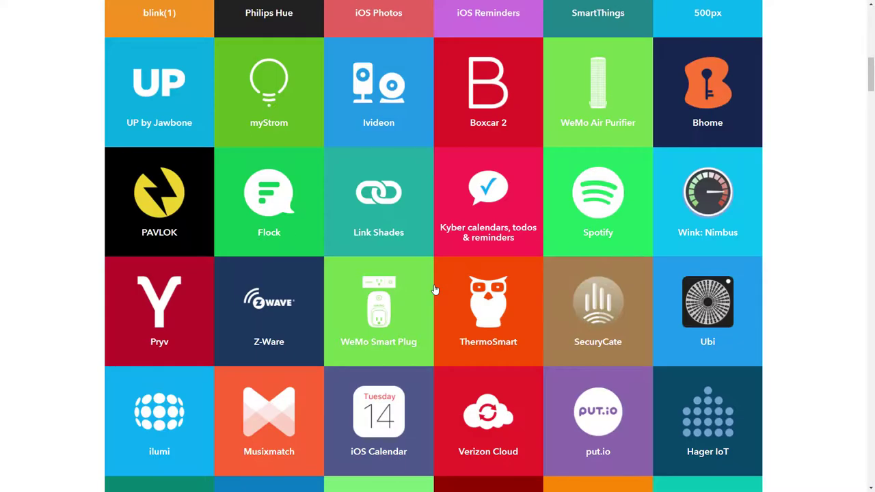
pyautogui.scroll(-1, 434, 289)
pyautogui.scroll(-1, 435, 289)
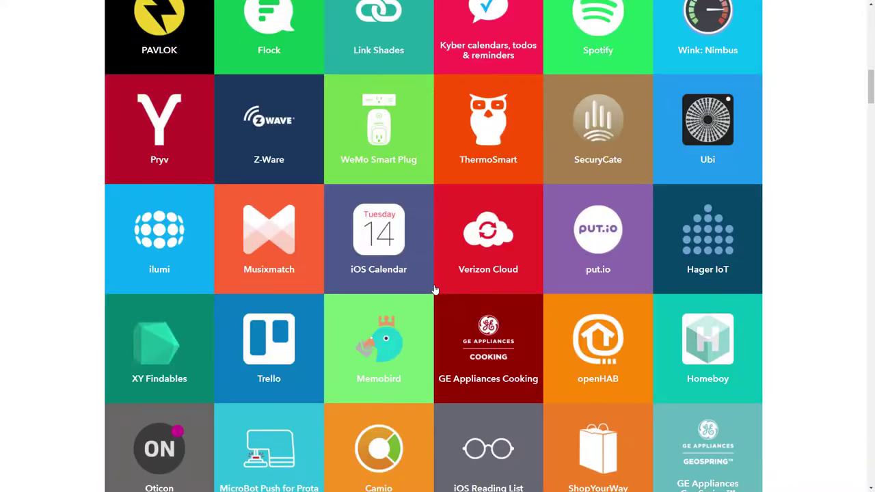
pyautogui.scroll(-1, 435, 290)
pyautogui.scroll(-2, 434, 289)
pyautogui.scroll(-2, 434, 289)
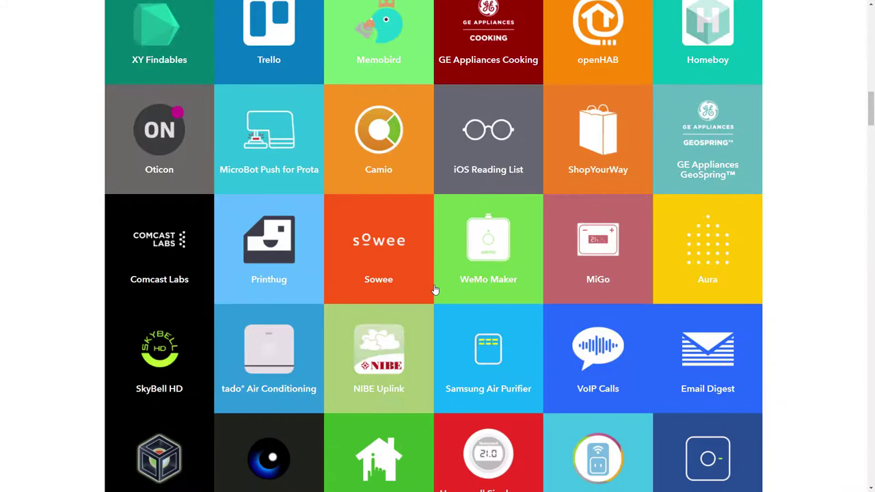
pyautogui.scroll(-3, 434, 290)
pyautogui.scroll(-2, 435, 289)
pyautogui.scroll(-1, 435, 290)
pyautogui.scroll(-1, 434, 290)
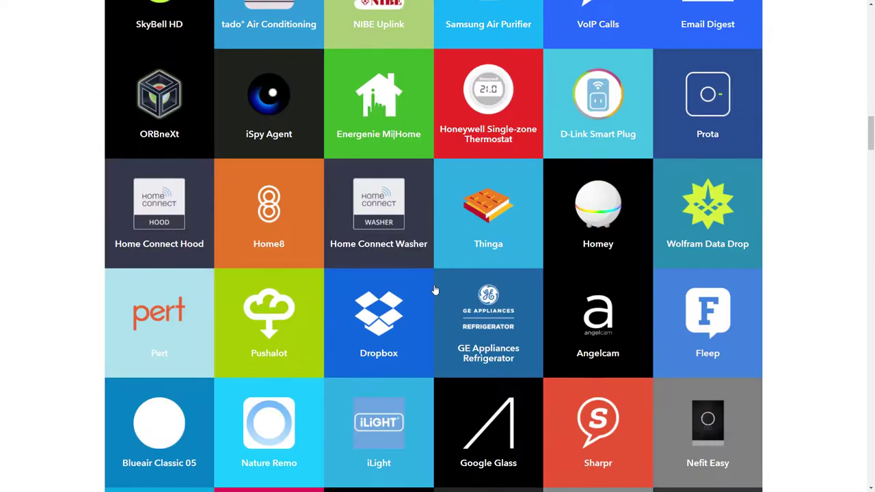
pyautogui.scroll(-2, 435, 290)
pyautogui.scroll(-1, 434, 290)
pyautogui.scroll(-1, 435, 289)
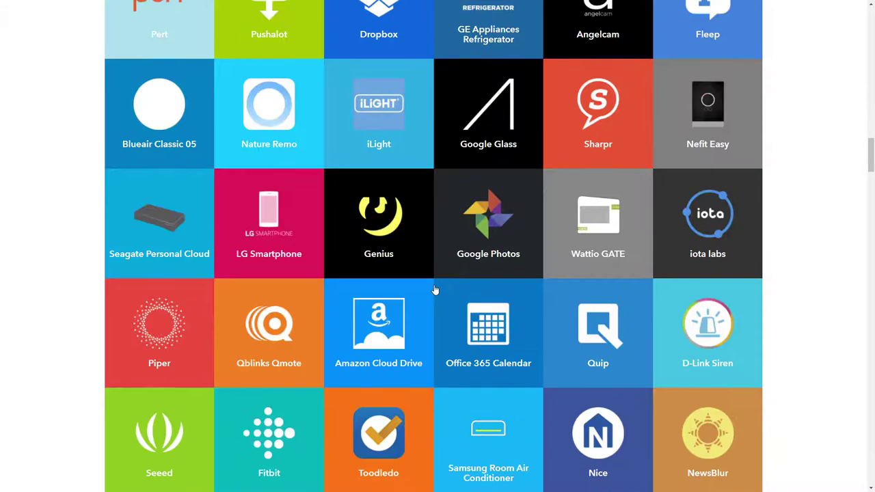
pyautogui.scroll(4, 434, 290)
pyautogui.scroll(5, 435, 290)
pyautogui.scroll(10, 435, 290)
pyautogui.scroll(10, 435, 290)
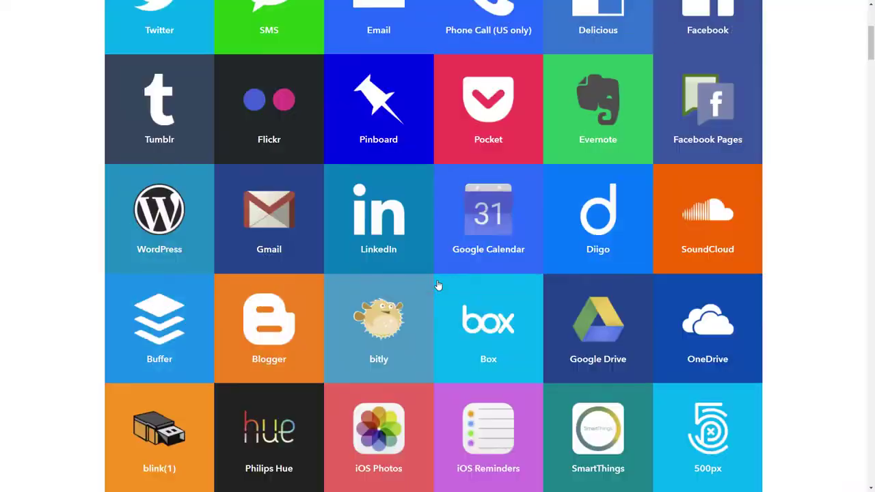
pyautogui.scroll(5, 435, 290)
# Search action services, settling on 'g' to list Gmail, Google Drive and Google Photos
pyautogui.click(380, 180)
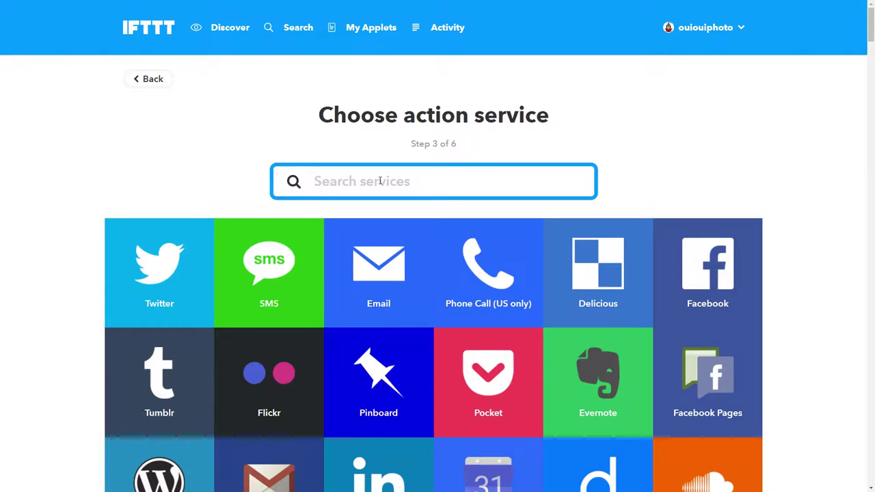
pyautogui.write('in')
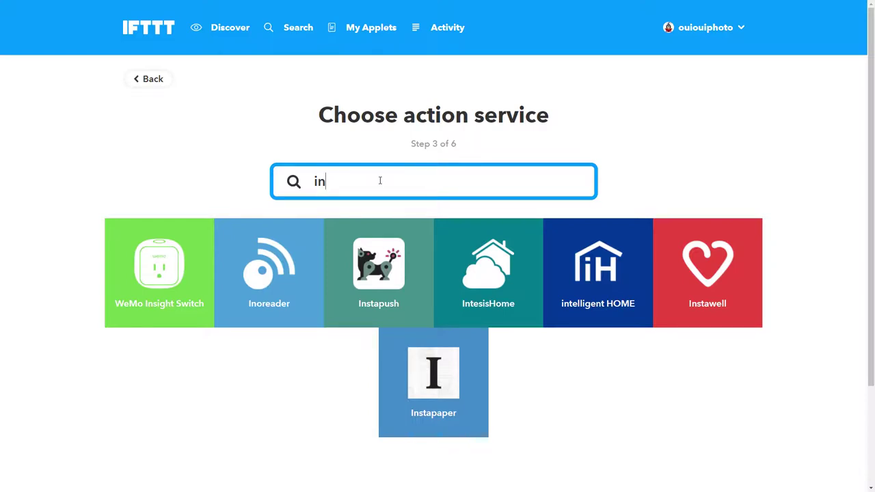
pyautogui.press('BackSpace')
pyautogui.press('BackSpace')
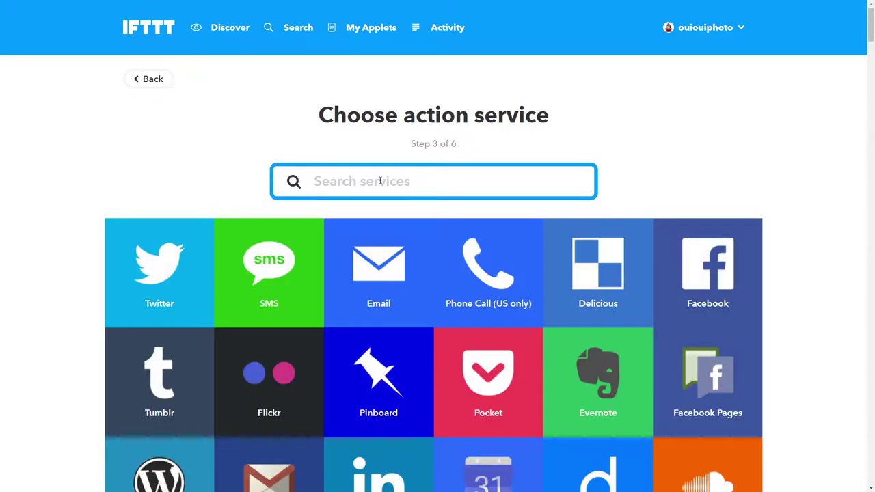
pyautogui.write('goo')
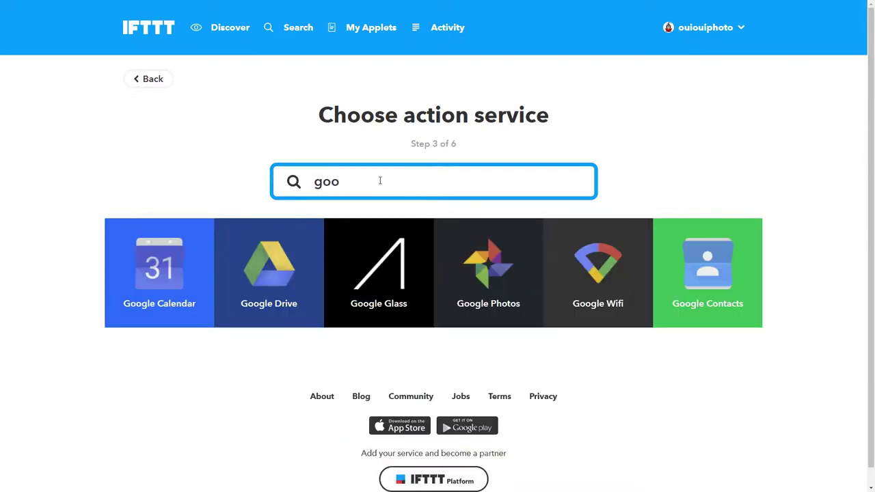
pyautogui.press('BackSpace')
pyautogui.press('BackSpace')
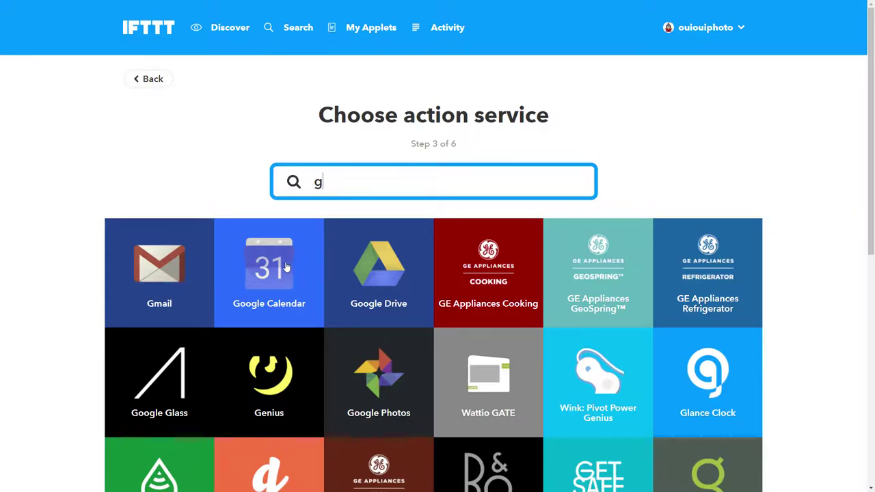
pyautogui.scroll(-1, 375, 280)
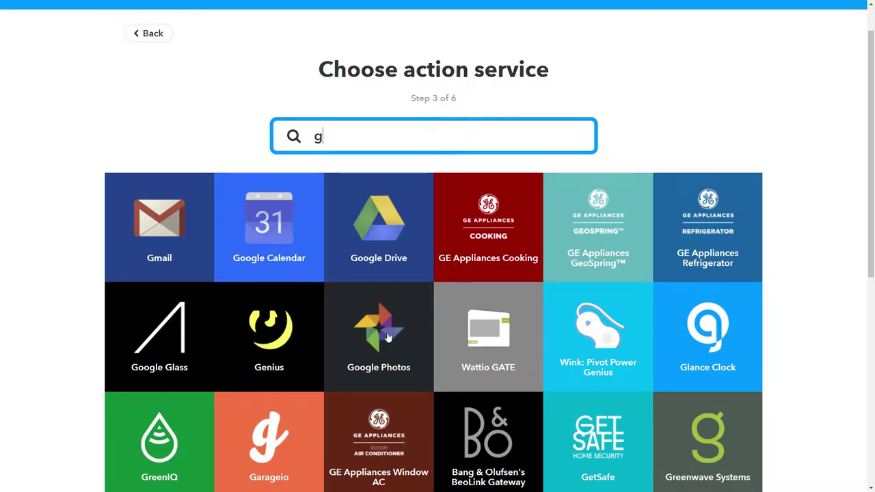
pyautogui.scroll(-1, 388, 338)
pyautogui.scroll(-1, 387, 337)
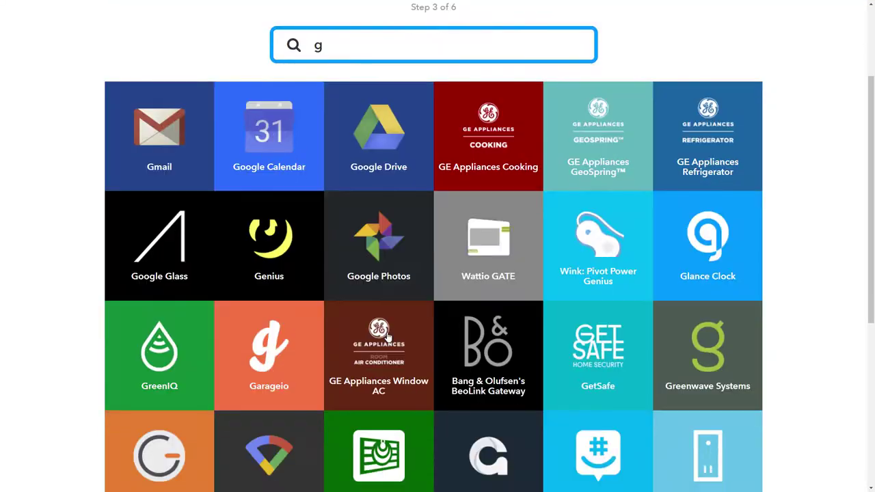
pyautogui.scroll(-2, 388, 337)
pyautogui.scroll(-2, 387, 338)
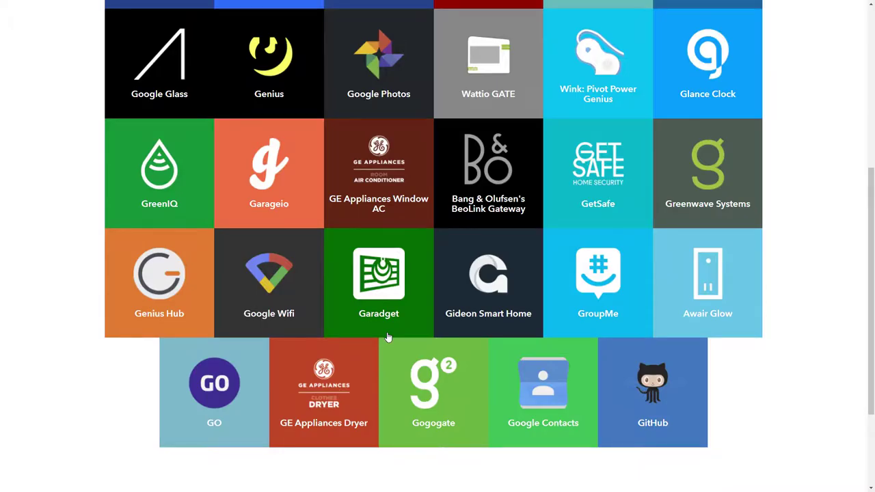
pyautogui.scroll(5, 388, 338)
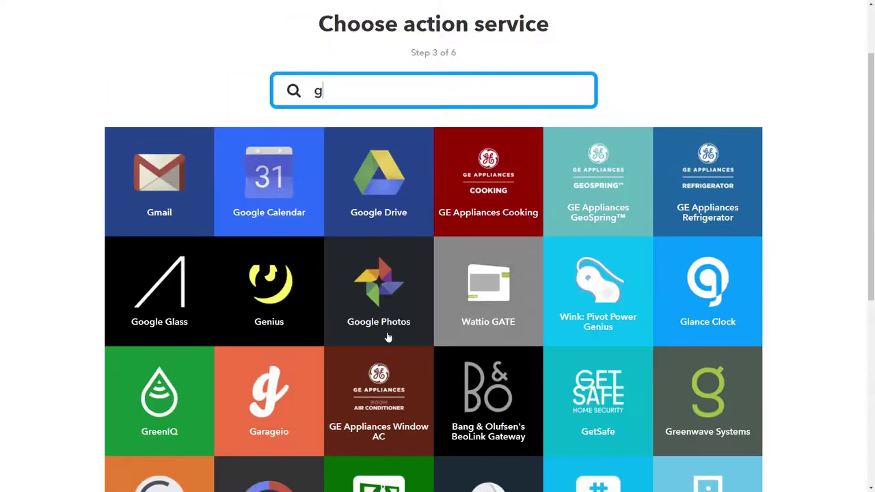
# Connect Google Photos and choose Upload photo to album into the photo-tips album
pyautogui.click(386, 298)
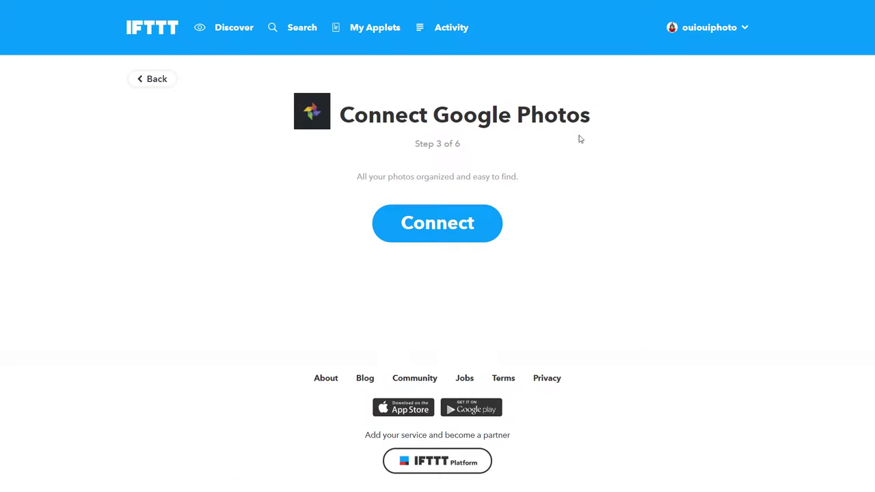
pyautogui.click(458, 227)
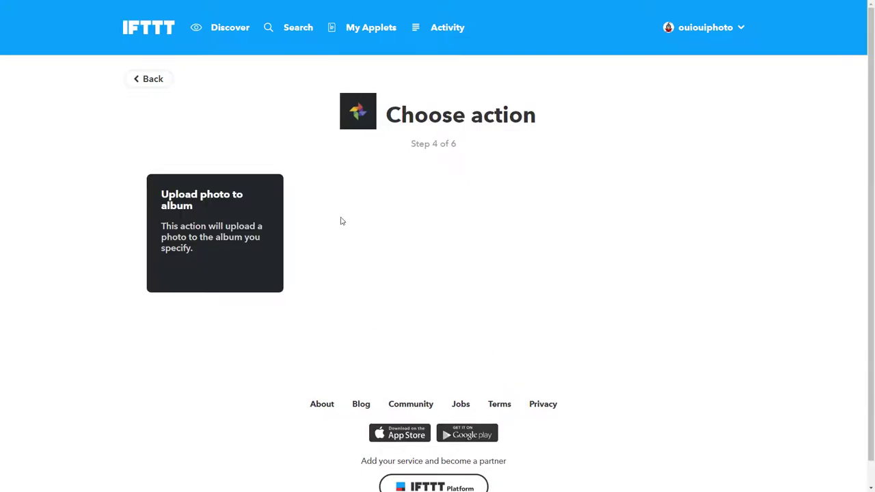
pyautogui.click(209, 236)
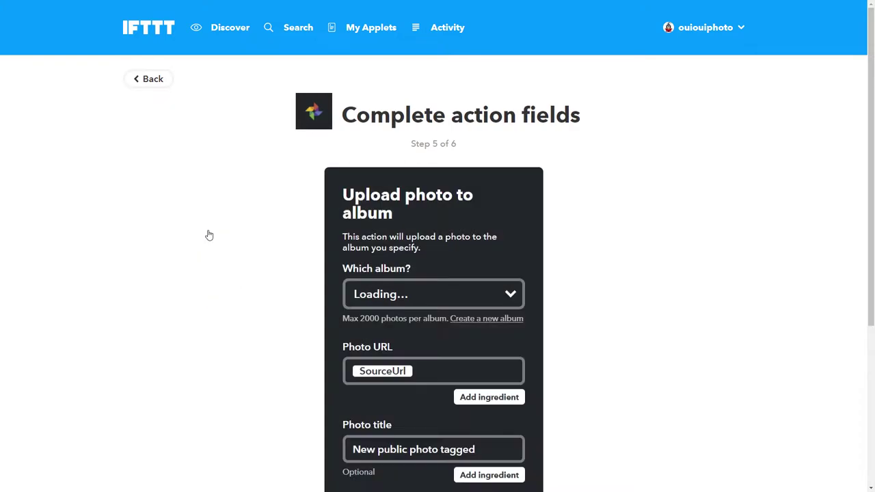
pyautogui.click(512, 294)
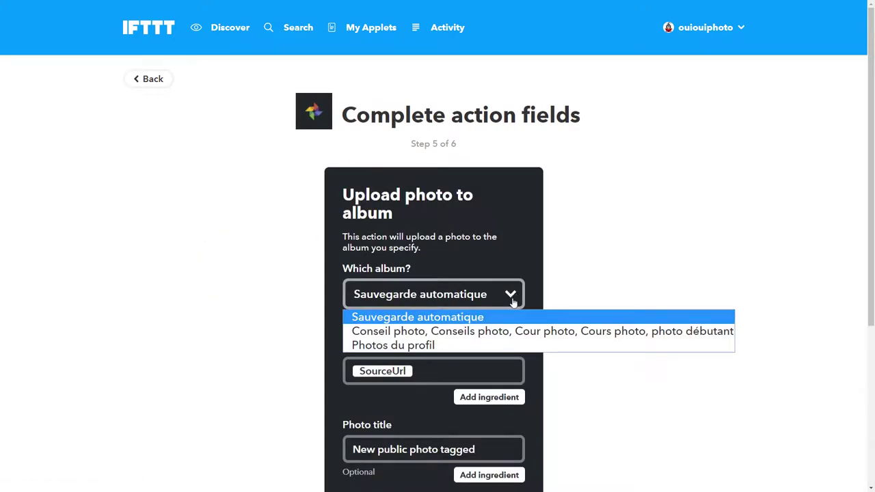
pyautogui.click(442, 335)
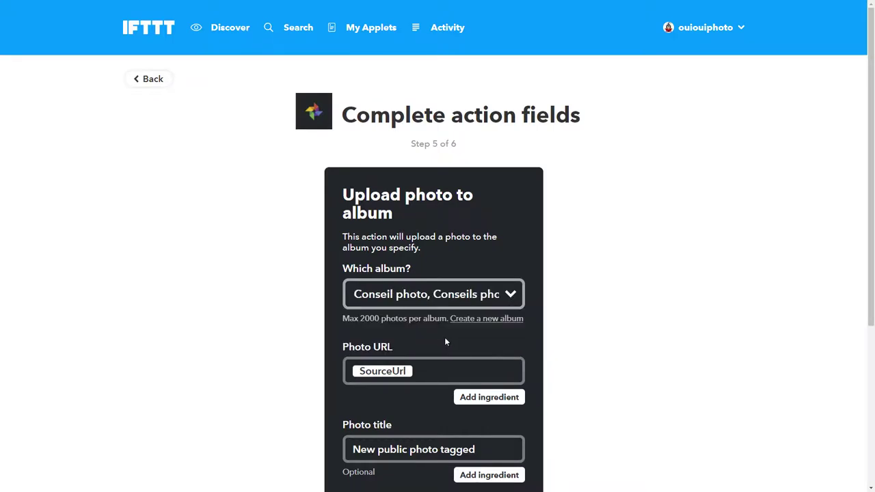
# Replace the photo title with the Flickr Title ingredient and create the action
pyautogui.scroll(-1, 445, 342)
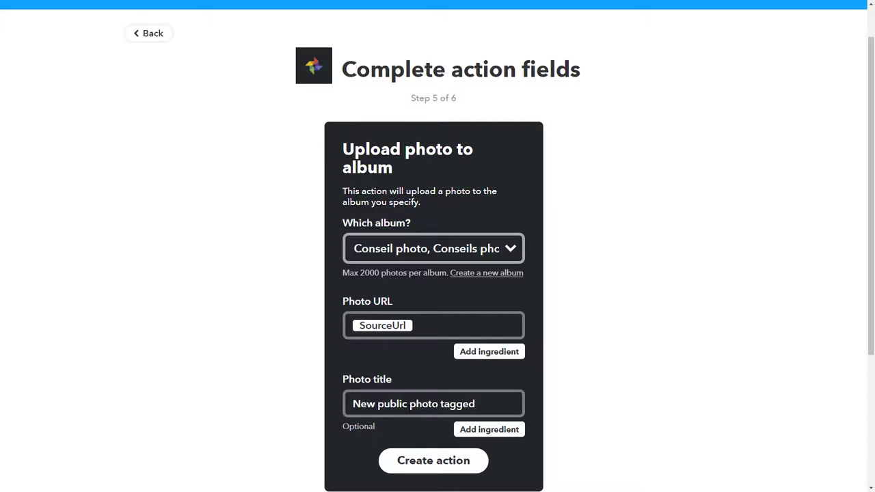
pyautogui.click(479, 404)
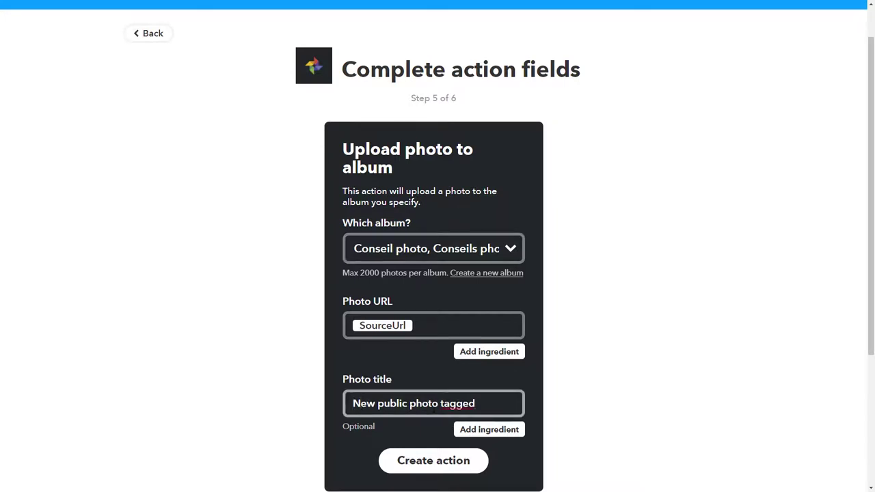
pyautogui.hotkey('ctrl', 'a')
pyautogui.write('N')
pyautogui.press('BackSpace')
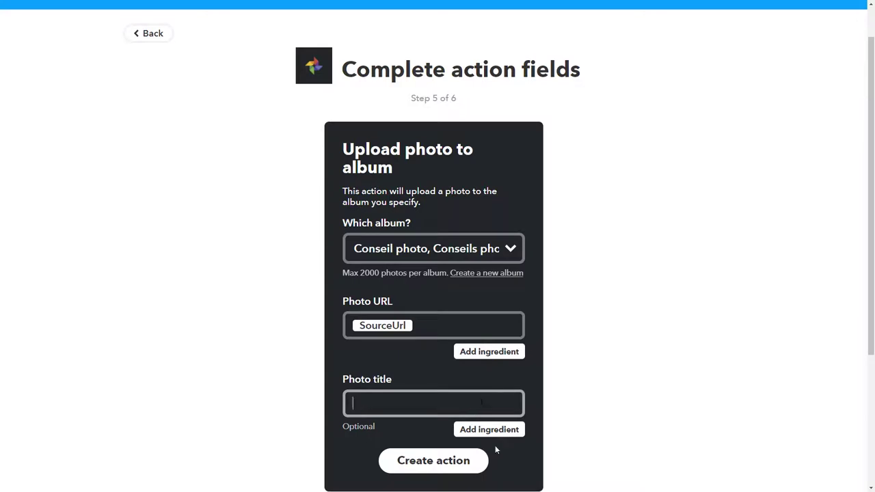
pyautogui.click(487, 432)
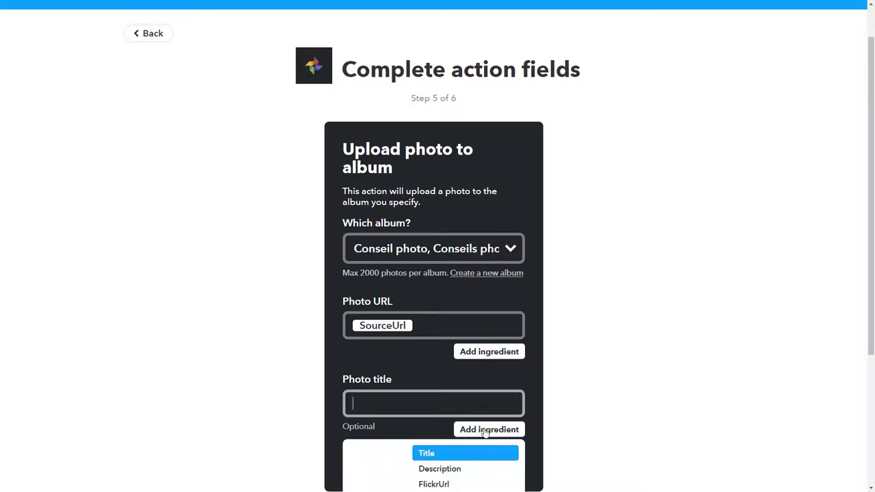
pyautogui.click(449, 454)
pyautogui.scroll(-1, 467, 367)
pyautogui.click(483, 386)
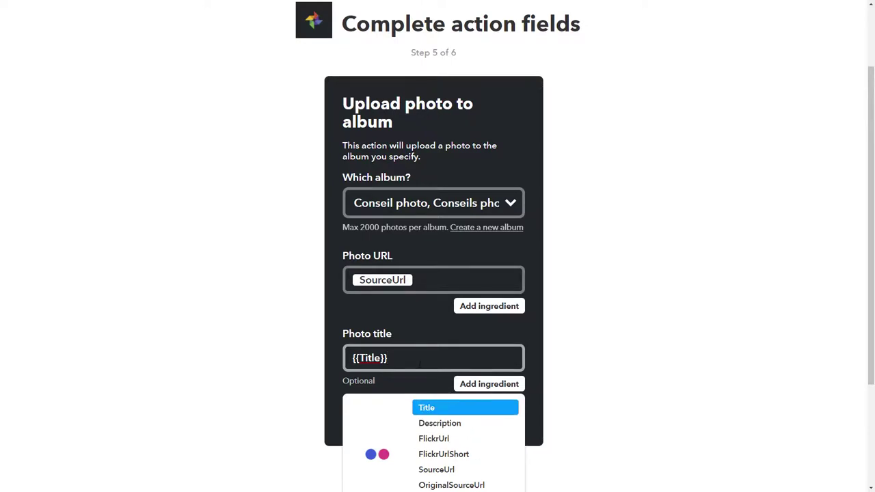
pyautogui.click(427, 336)
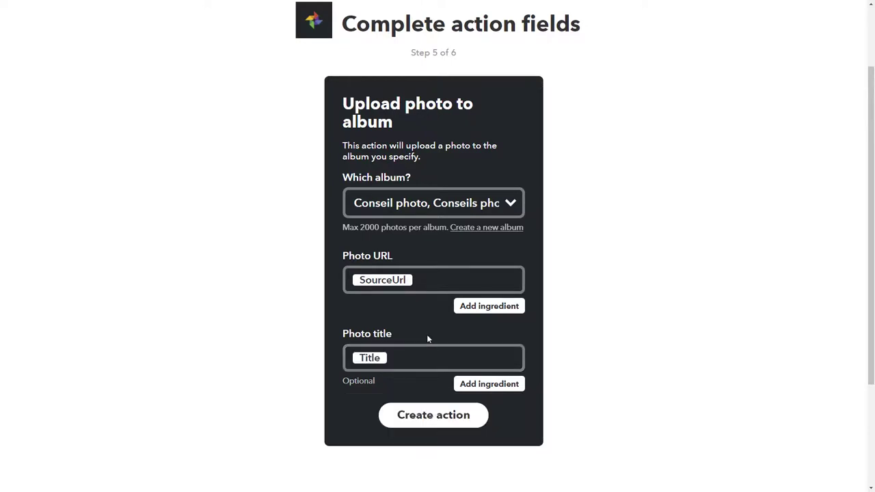
pyautogui.click(401, 358)
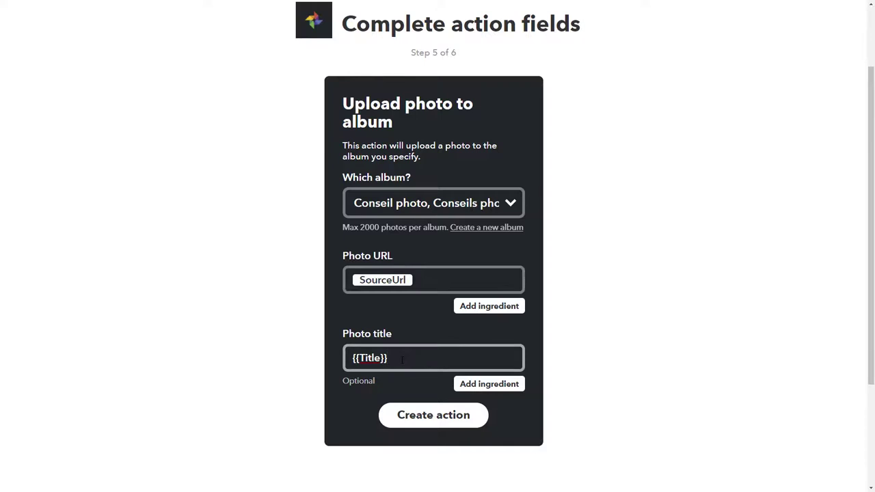
pyautogui.click(441, 421)
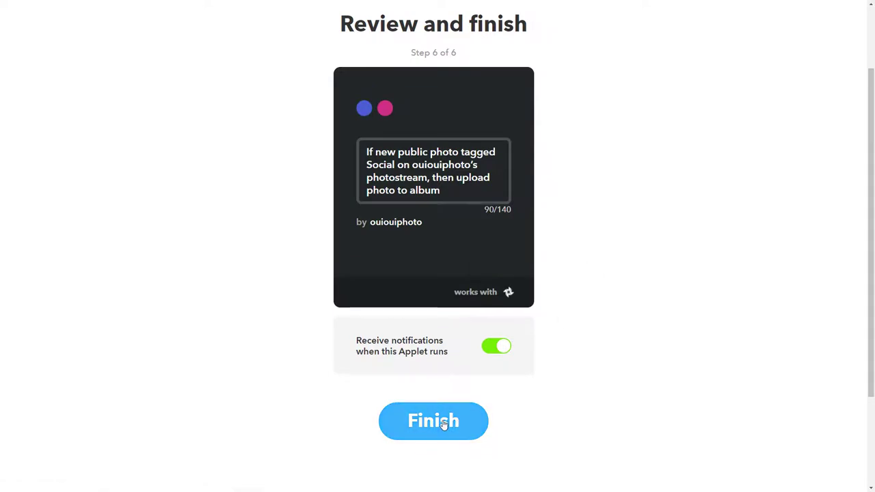
# Create the applet posting Social-tagged public Flickr photos to an album, and confirm it shows On
pyautogui.press('Return')
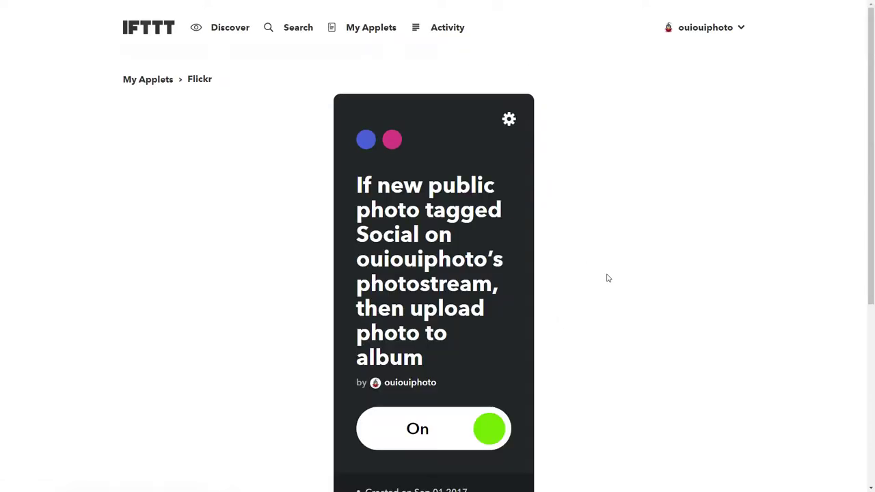
pyautogui.scroll(-2, 608, 278)
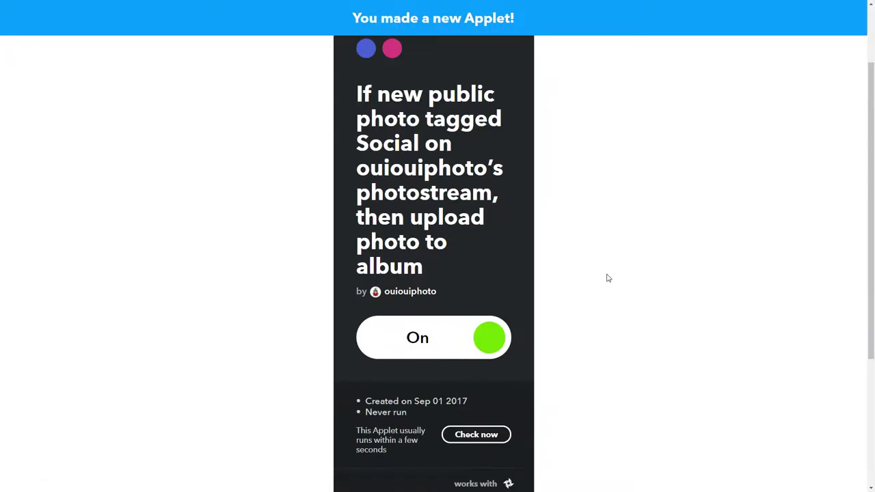
pyautogui.scroll(2, 608, 278)
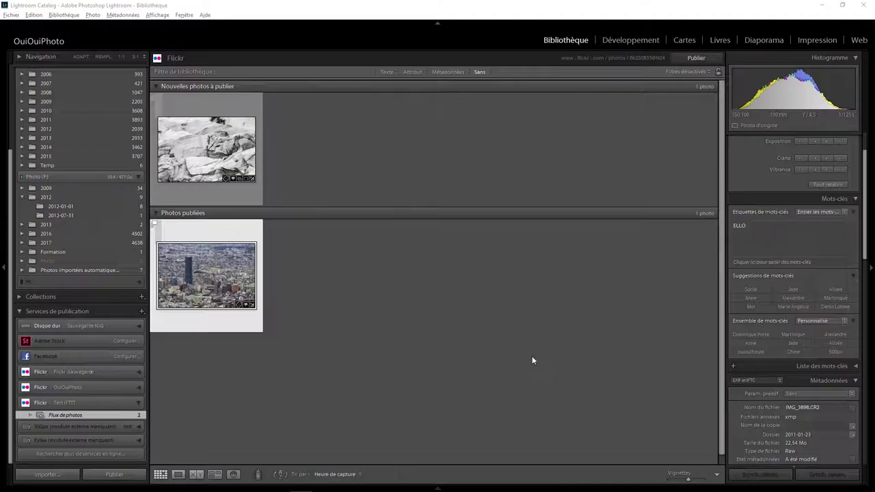
# In the Test IFTTT Flickr service settings, resize published photos to a 2048-pixel long edge
pyautogui.rightClick(121, 401)
pyautogui.click(447, 305)
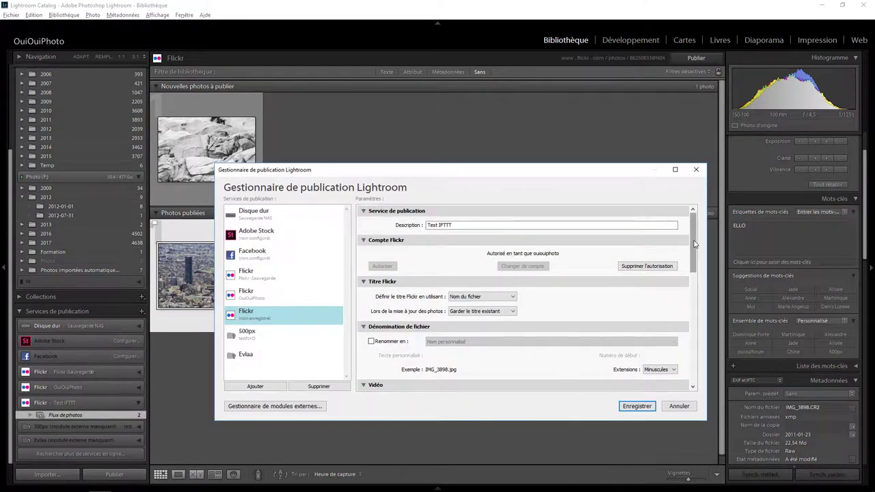
pyautogui.moveTo(693, 244); pyautogui.dragTo(691, 314)
pyautogui.click(398, 313)
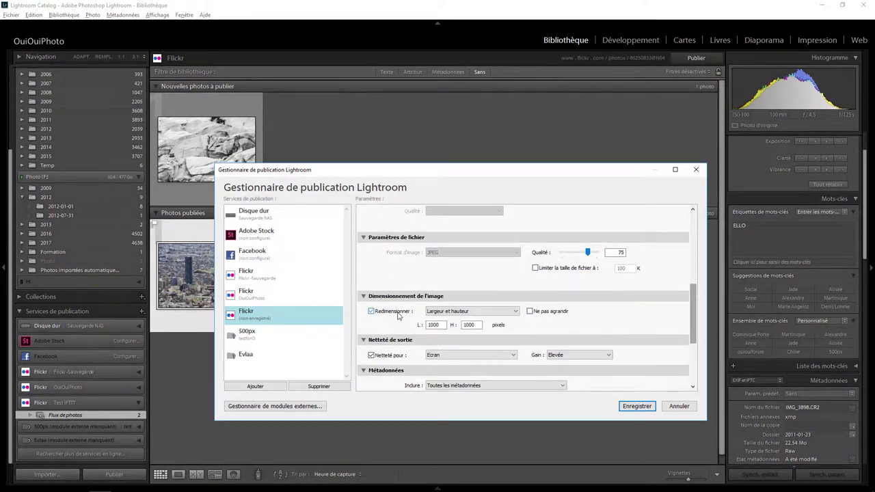
pyautogui.click(447, 313)
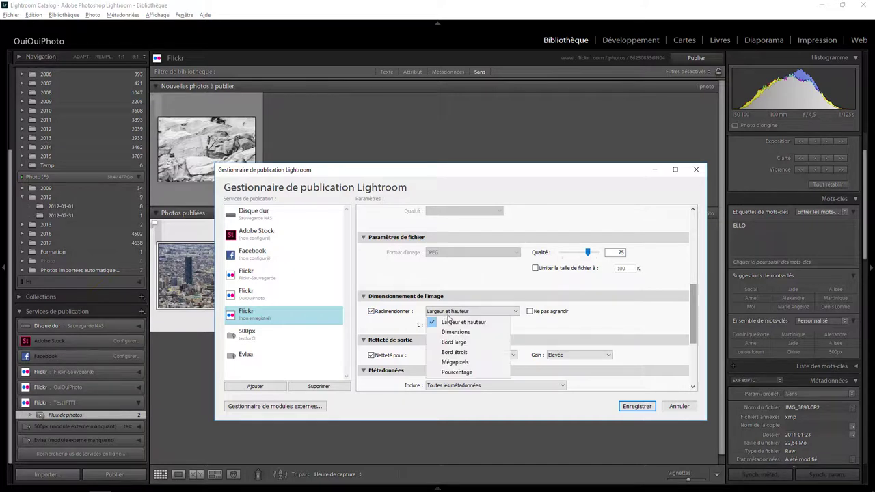
pyautogui.click(455, 332)
pyautogui.write('20')
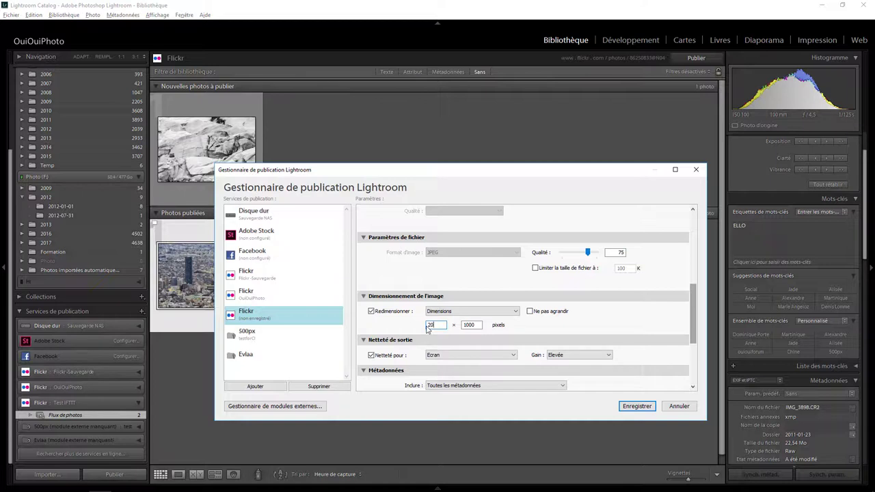
pyautogui.write('48')
pyautogui.click(474, 313)
pyautogui.click(458, 344)
pyautogui.doubleClick(478, 324)
pyautogui.write('2048')
# Set sharpening to Standard and include all metadata, then save the publish settings
pyautogui.click(593, 354)
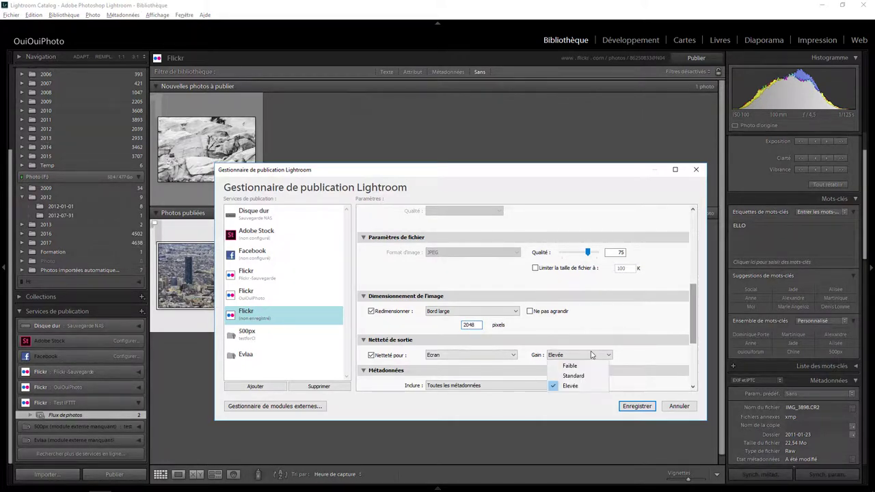
pyautogui.click(572, 375)
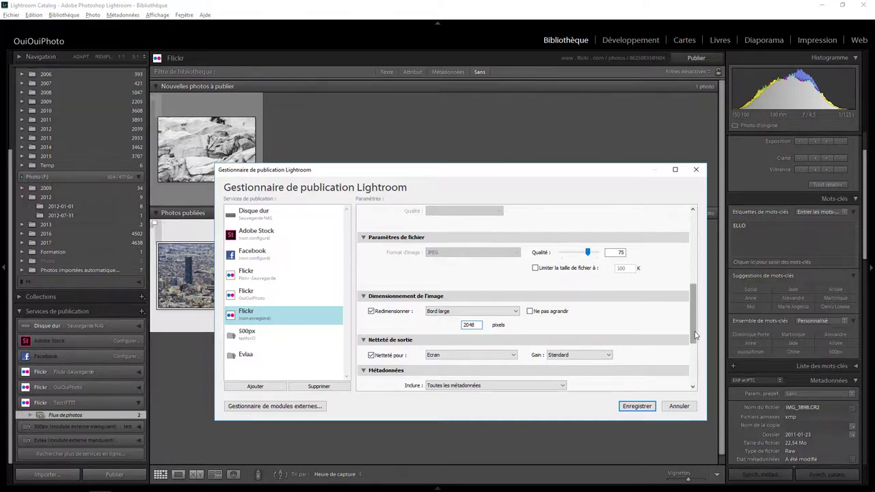
pyautogui.moveTo(692, 334); pyautogui.dragTo(692, 358)
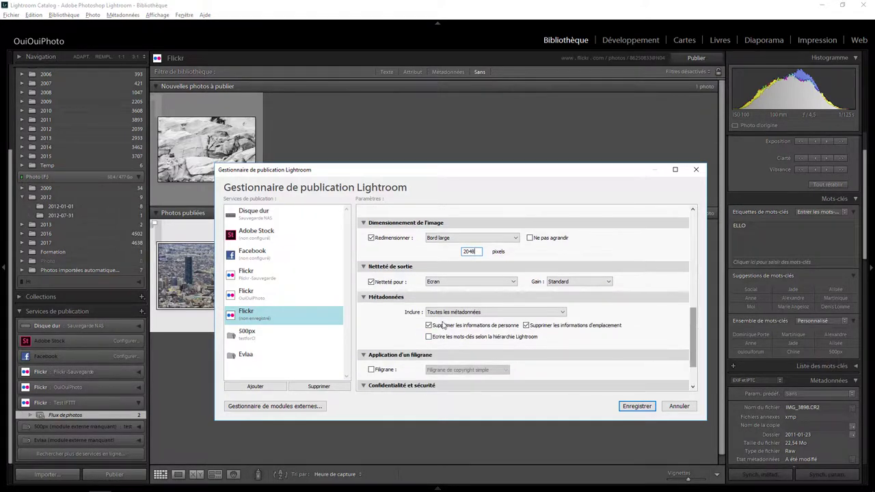
pyautogui.click(488, 313)
pyautogui.click(489, 327)
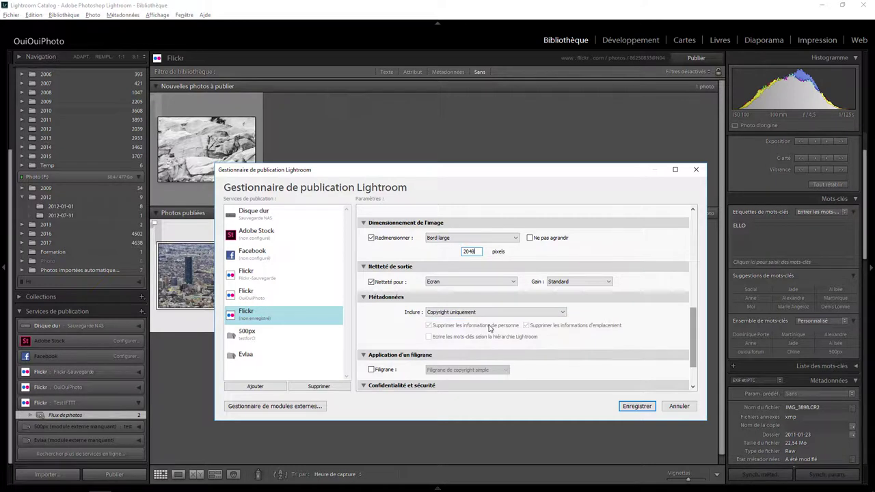
pyautogui.click(498, 311)
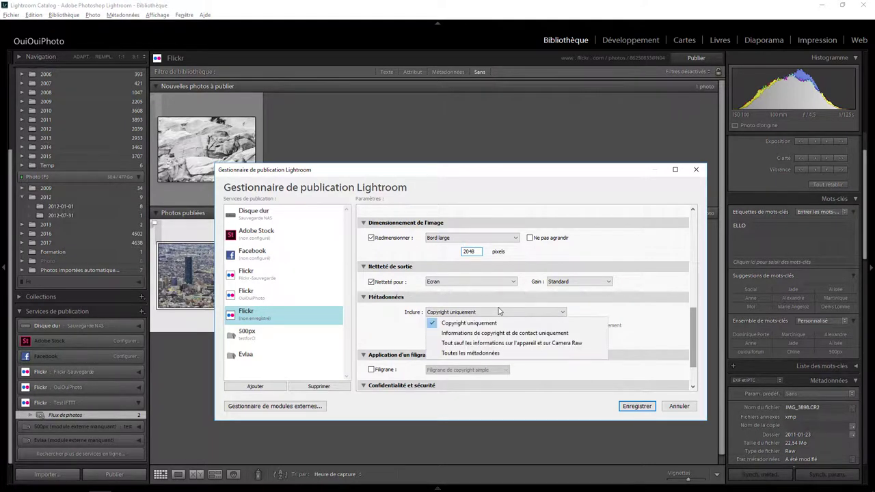
pyautogui.click(489, 354)
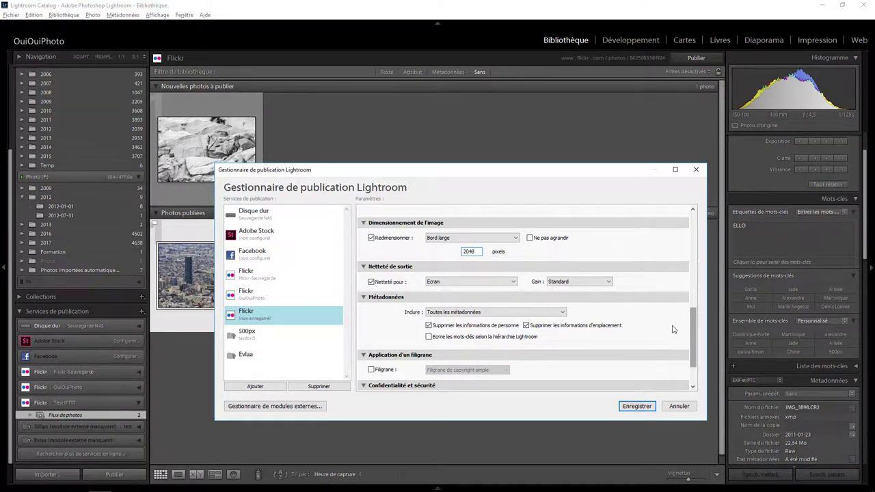
pyautogui.moveTo(695, 337); pyautogui.dragTo(695, 357)
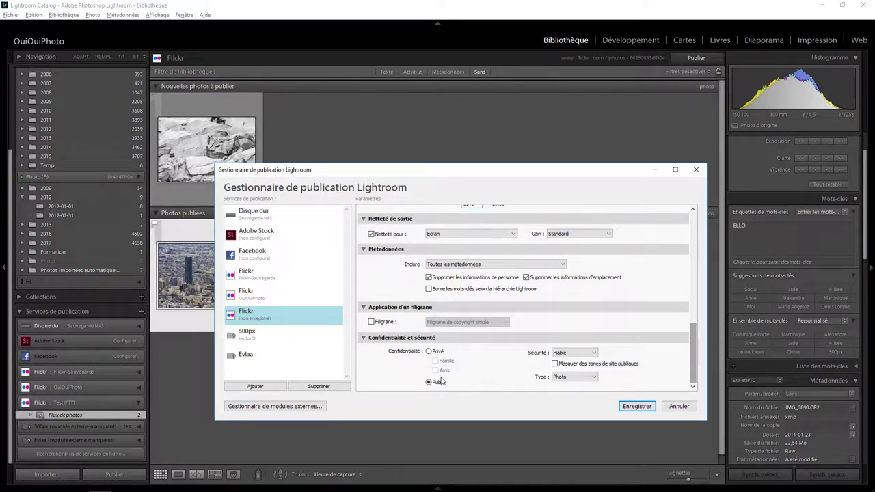
pyautogui.click(635, 407)
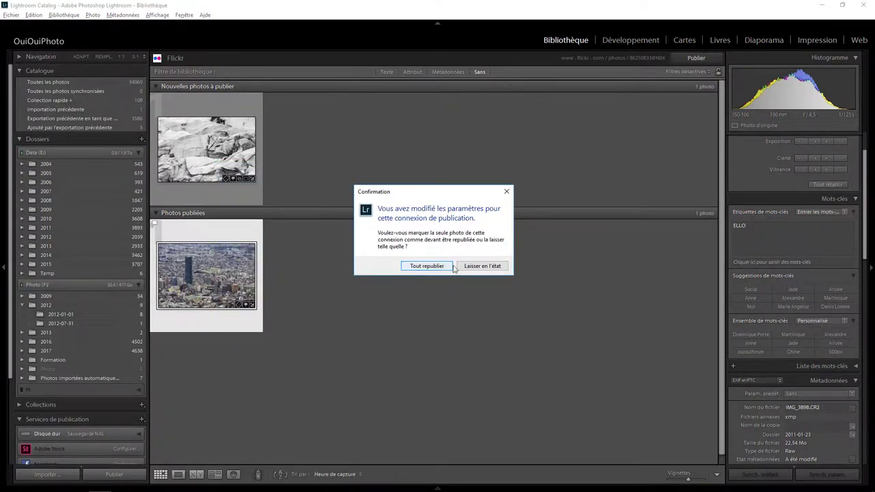
# Leave the existing photo as is and publish the pending glacier photo from Flux de photos
pyautogui.click(474, 267)
pyautogui.click(244, 192)
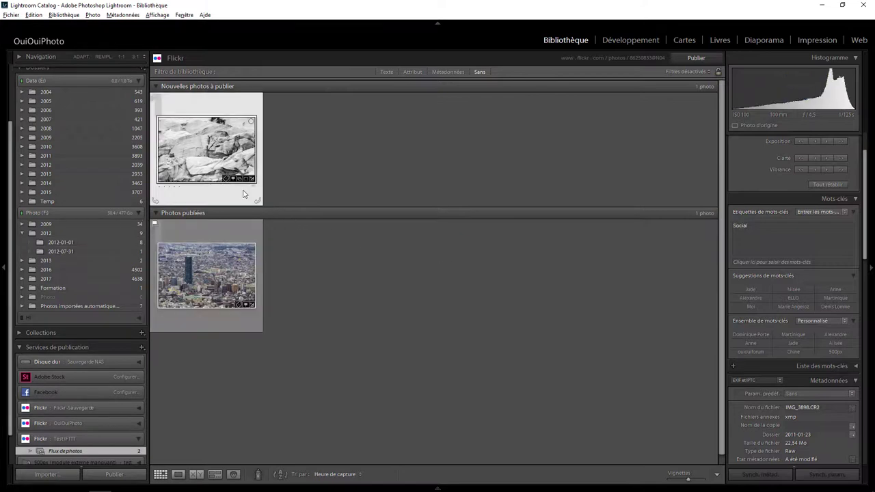
pyautogui.rightClick(219, 144)
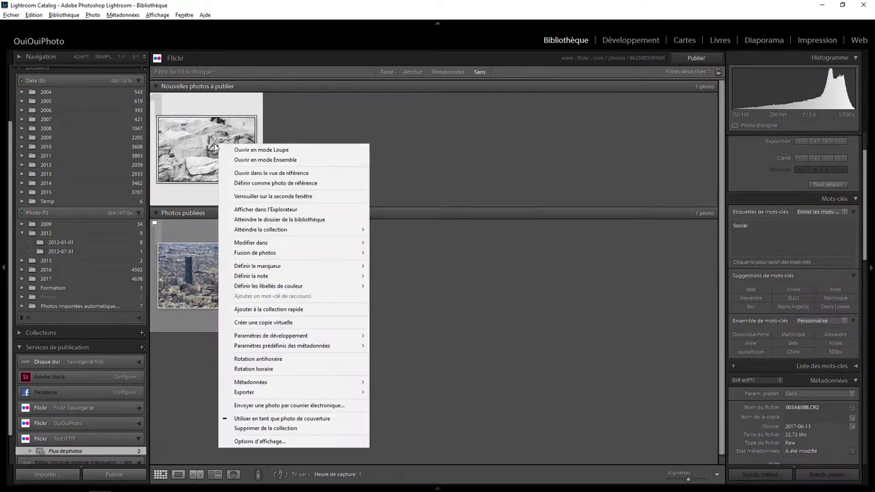
pyautogui.rightClick(105, 451)
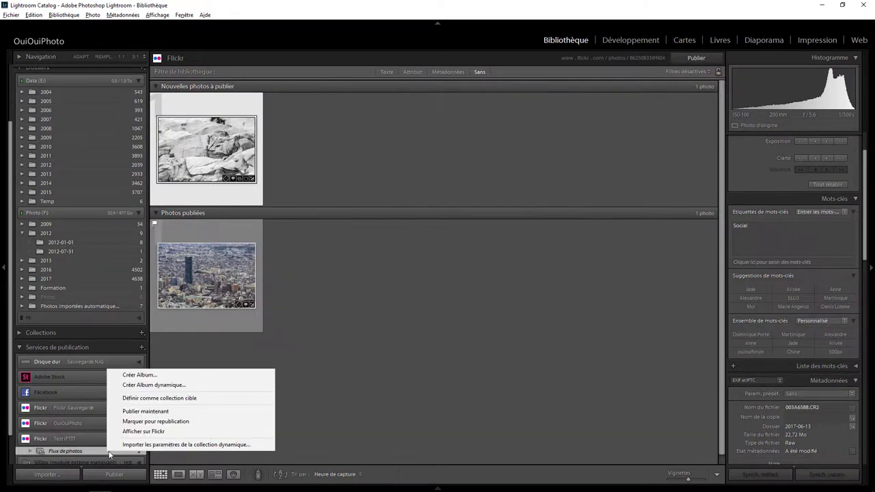
pyautogui.click(141, 412)
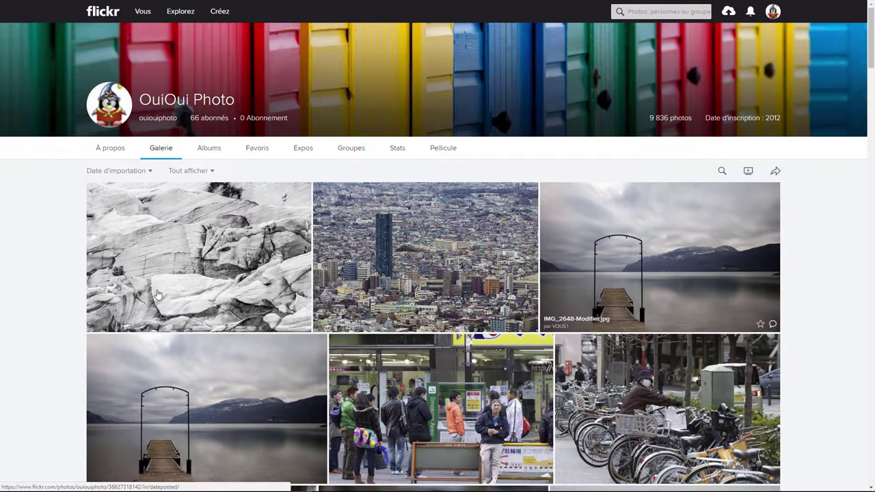
# Open 003A6588.jpg on Flickr and scroll through its full view, description and details
pyautogui.click(214, 264)
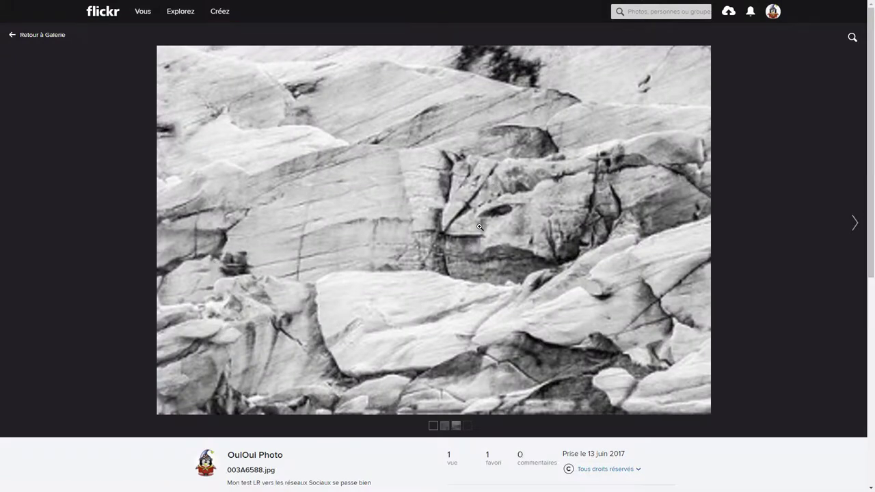
pyautogui.scroll(-1, 449, 248)
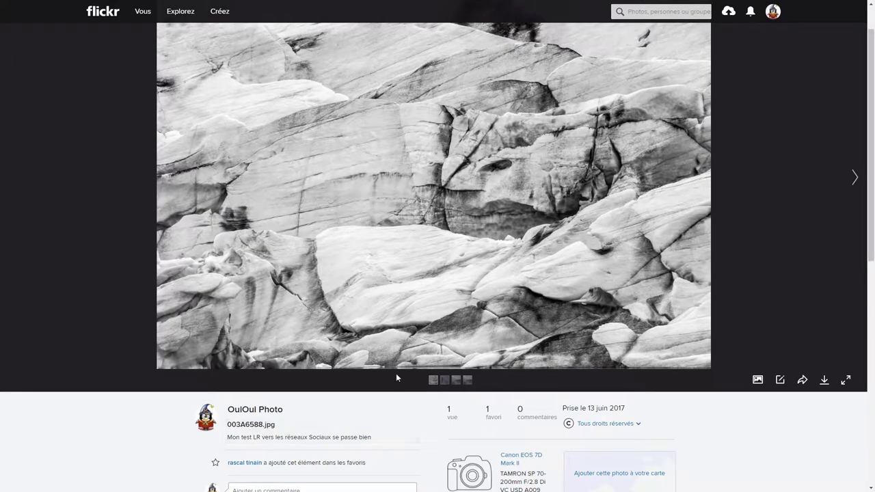
pyautogui.scroll(-1, 396, 376)
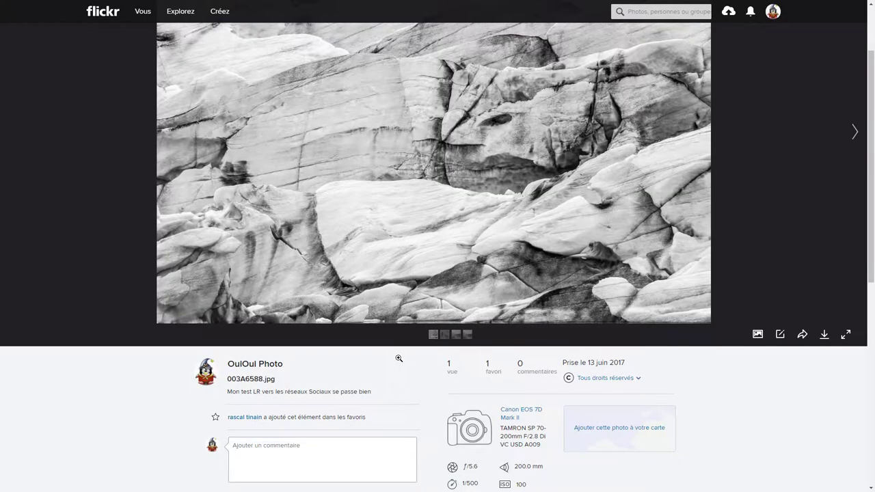
pyautogui.scroll(2, 398, 358)
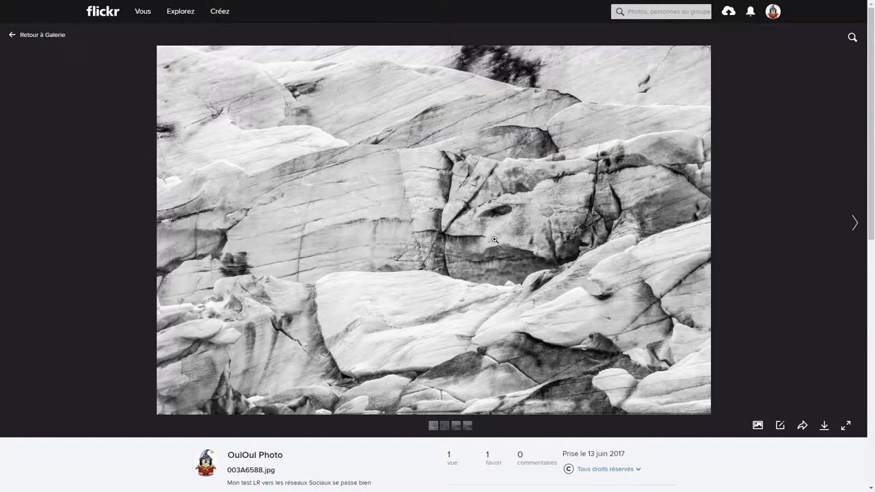
pyautogui.scroll(-1, 494, 240)
pyautogui.scroll(-1, 494, 240)
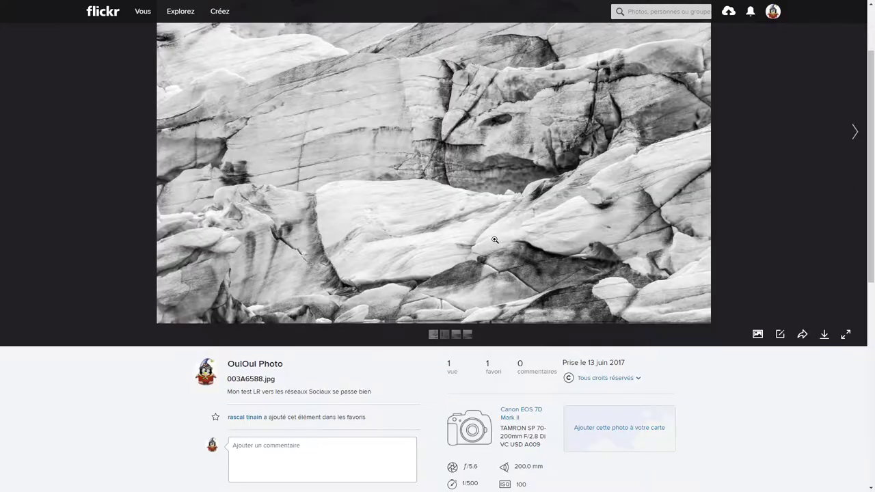
pyautogui.scroll(-2, 494, 239)
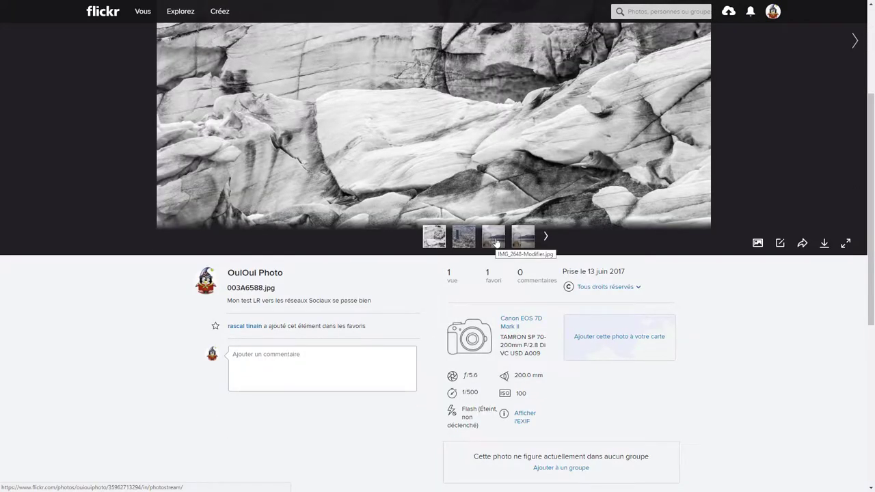
pyautogui.scroll(4, 497, 242)
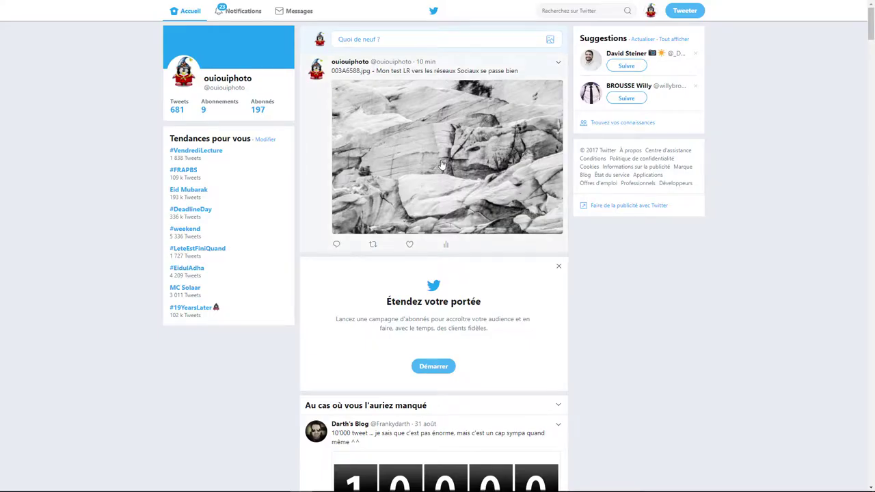
# Enlarge the glacier photo in the latest auto-posted tweet
pyautogui.click(442, 164)
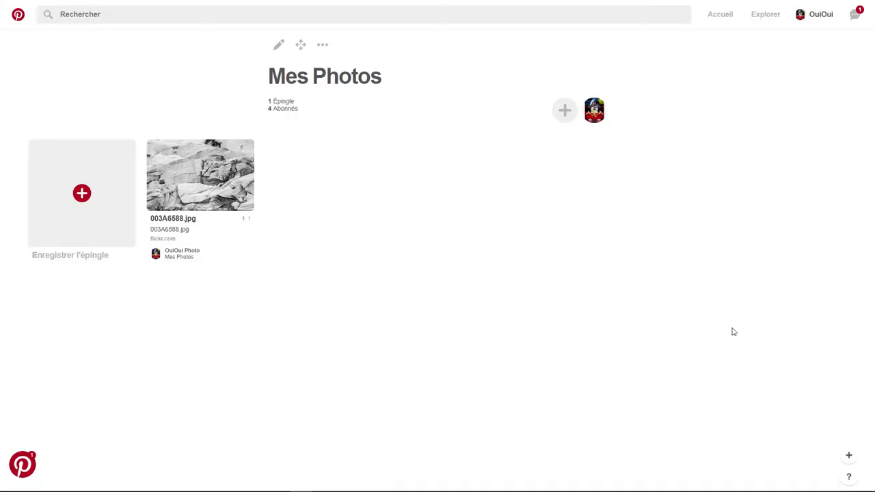
# Open the 003A6588.jpg pin and follow it through to the photo's full-size page
pyautogui.click(215, 181)
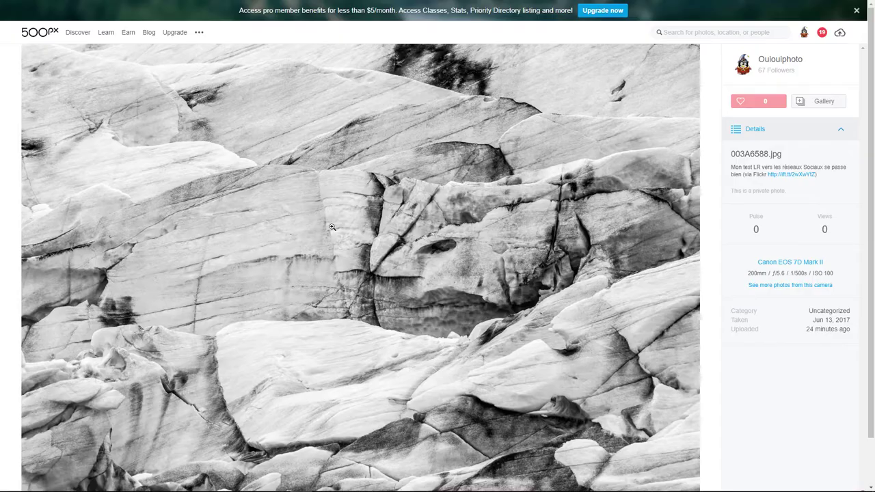
pyautogui.click(451, 173)
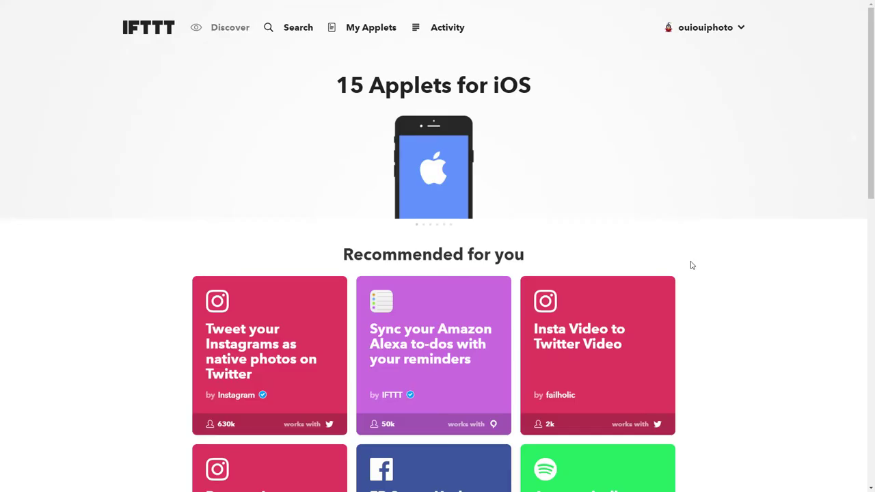
# Scroll the Activity log past Facebook failures to the 12:20 PM runs and open the upload-from-URL applet
pyautogui.click(446, 31)
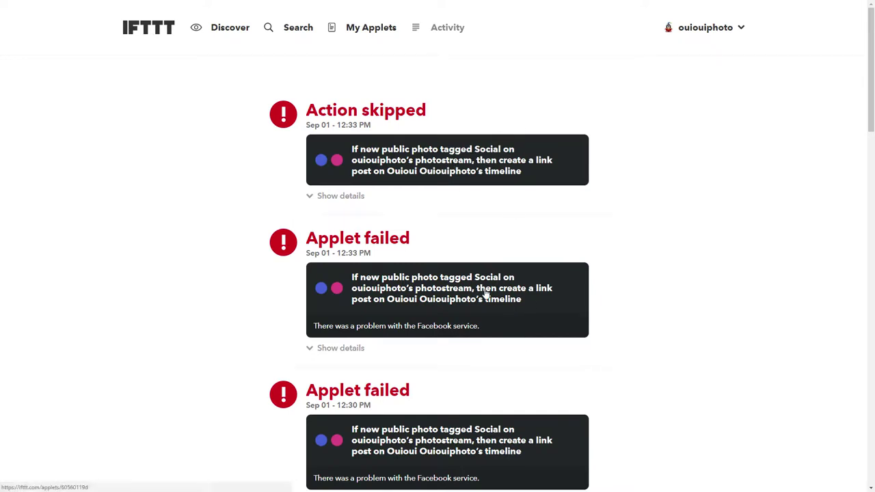
pyautogui.scroll(-1, 459, 272)
pyautogui.scroll(-1, 459, 272)
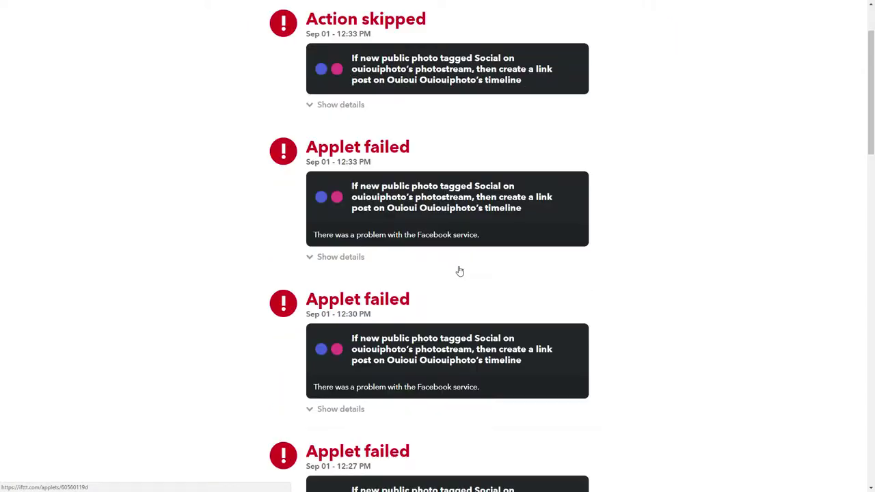
pyautogui.scroll(-2, 459, 272)
pyautogui.scroll(-2, 459, 272)
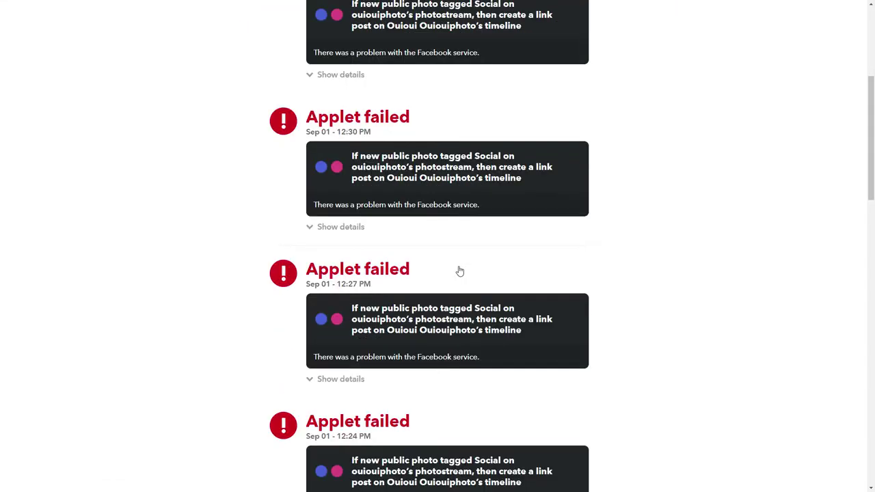
pyautogui.scroll(-2, 459, 271)
pyautogui.scroll(-3, 459, 271)
pyautogui.scroll(-3, 459, 271)
pyautogui.scroll(-2, 450, 280)
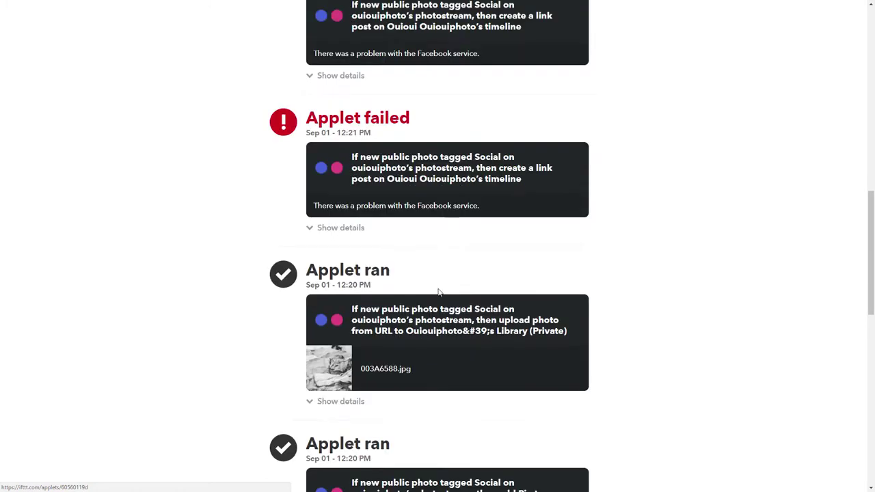
pyautogui.scroll(-2, 456, 308)
pyautogui.scroll(-2, 456, 302)
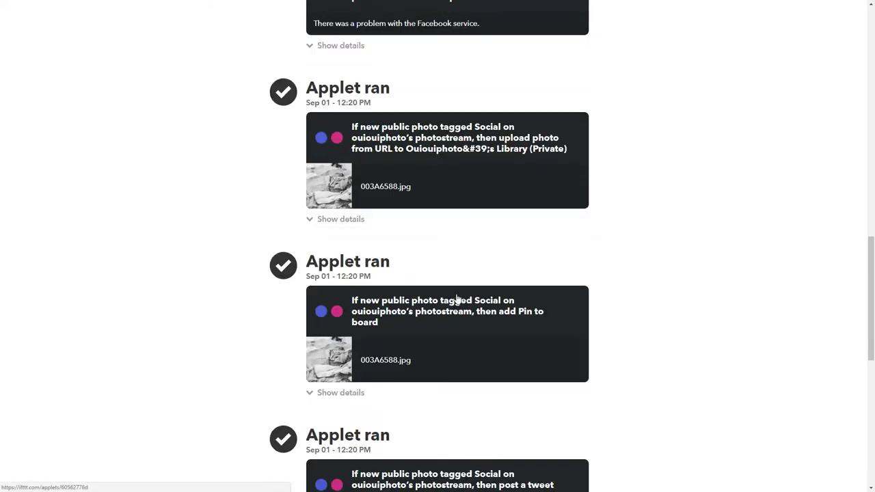
pyautogui.click(469, 205)
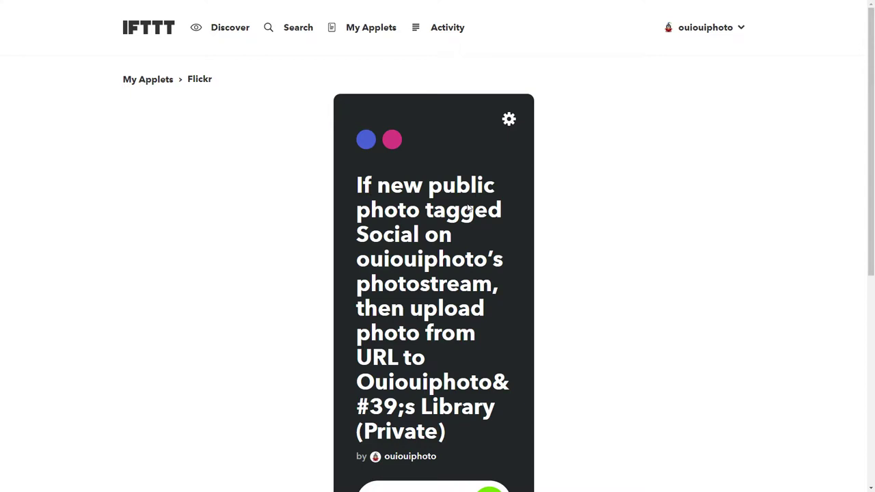
pyautogui.scroll(-2, 469, 208)
pyautogui.scroll(-2, 478, 260)
pyautogui.scroll(-1, 492, 321)
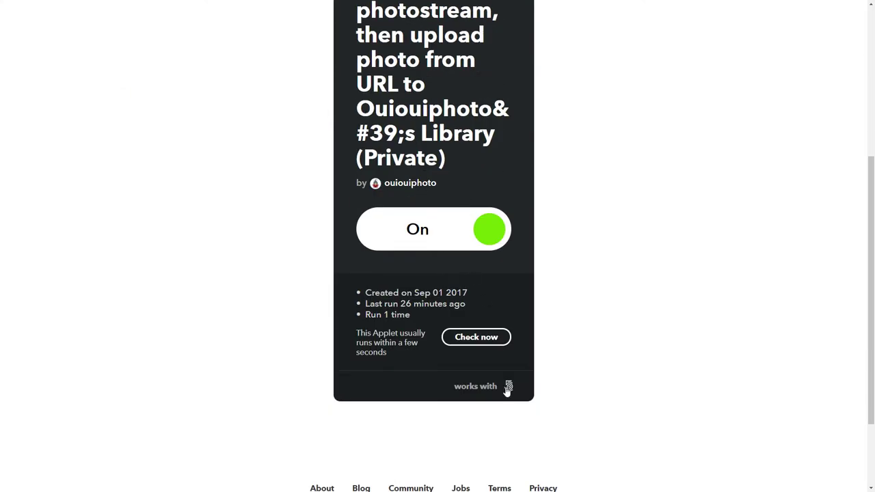
pyautogui.scroll(4, 504, 376)
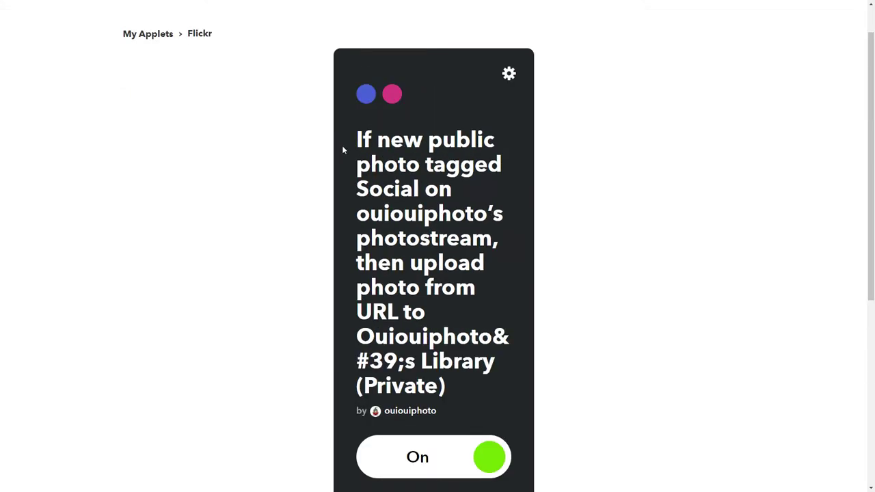
pyautogui.scroll(1, 345, 149)
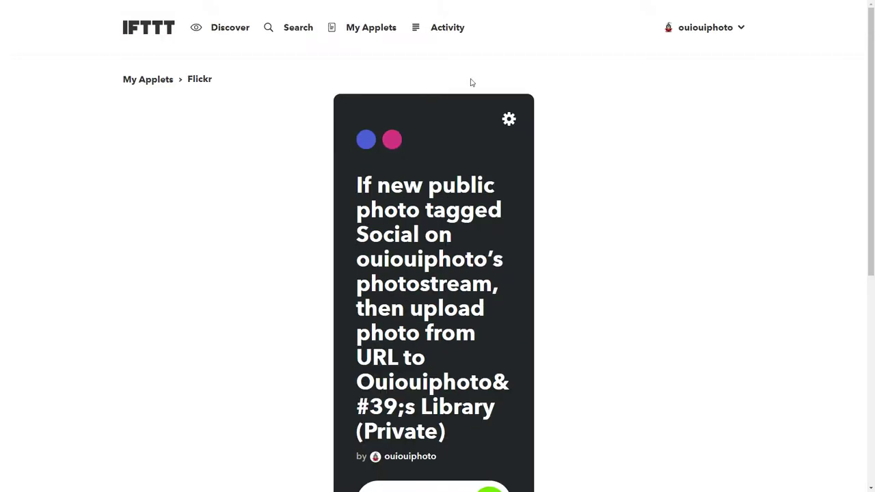
pyautogui.click(454, 28)
pyautogui.scroll(-2, 417, 185)
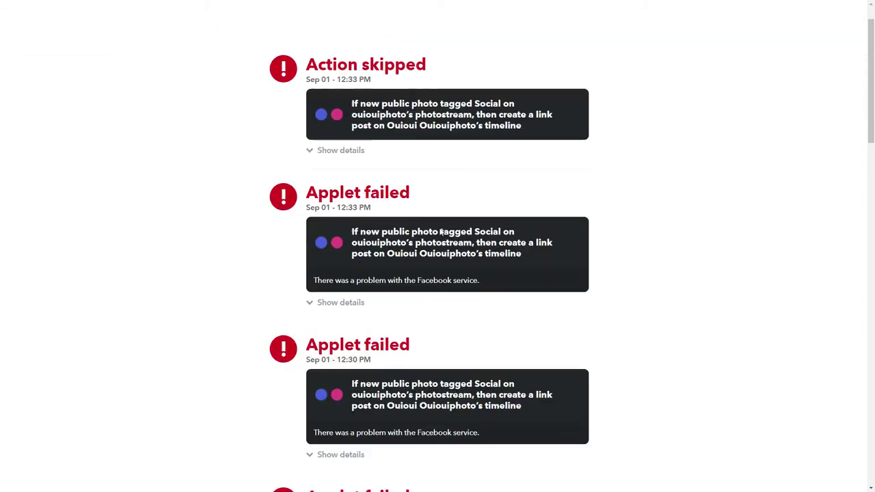
pyautogui.scroll(-7, 427, 205)
pyautogui.scroll(-4, 439, 232)
pyautogui.scroll(-2, 440, 232)
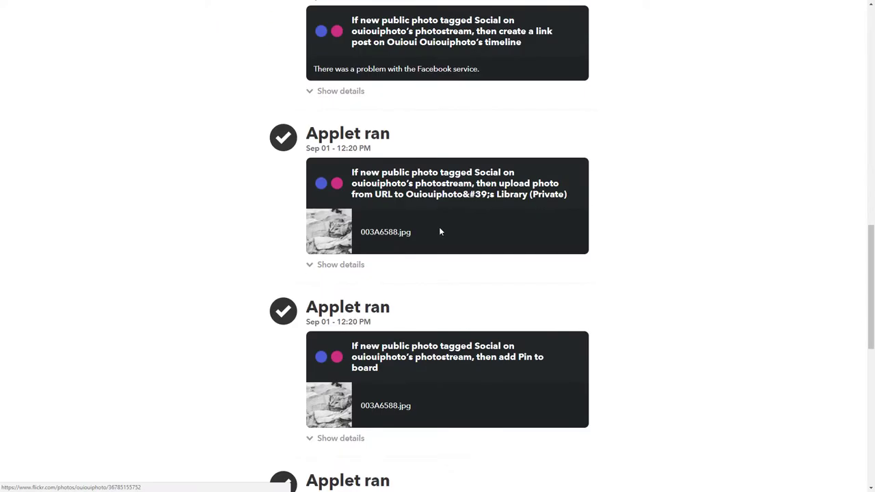
pyautogui.click(407, 353)
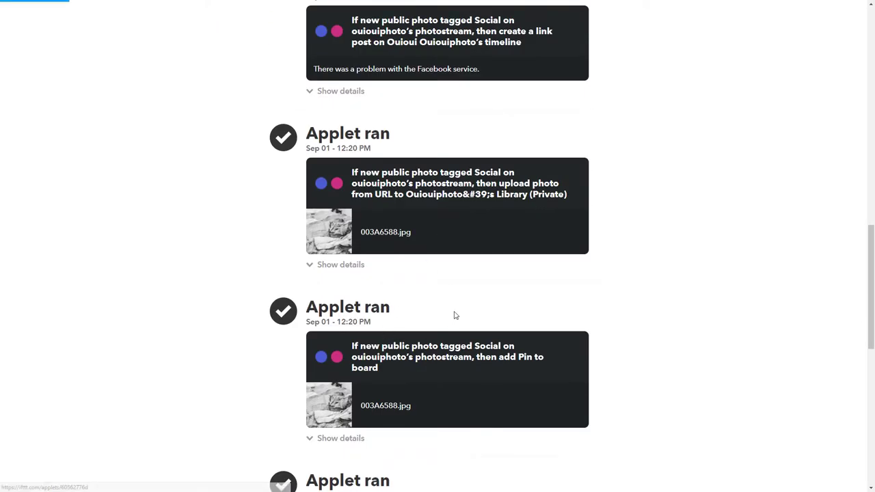
pyautogui.scroll(-3, 456, 314)
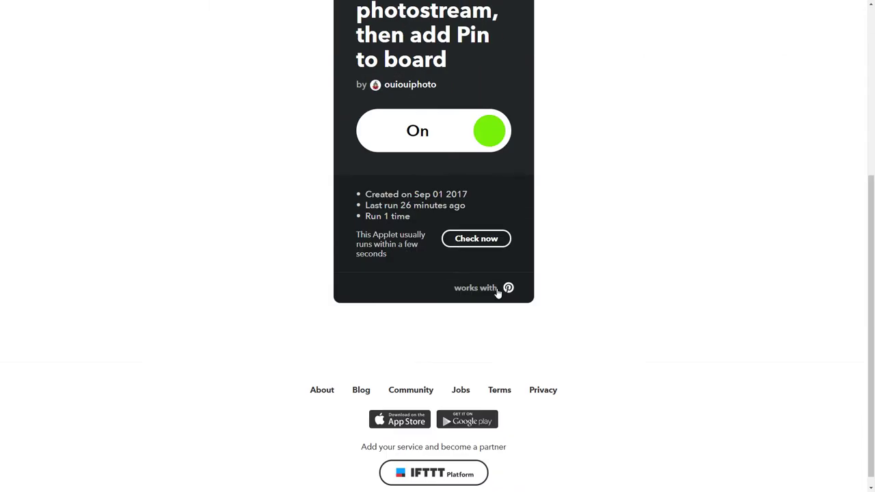
pyautogui.scroll(3, 498, 287)
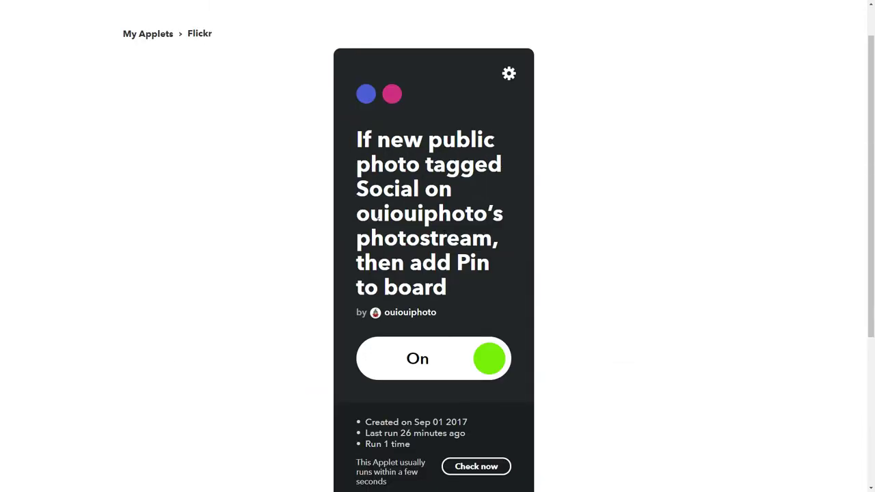
pyautogui.scroll(1, 232, 137)
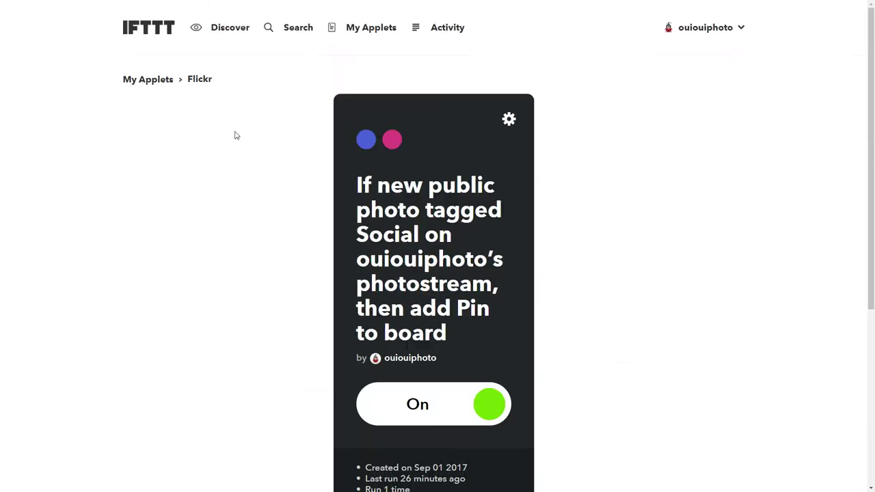
pyautogui.click(463, 30)
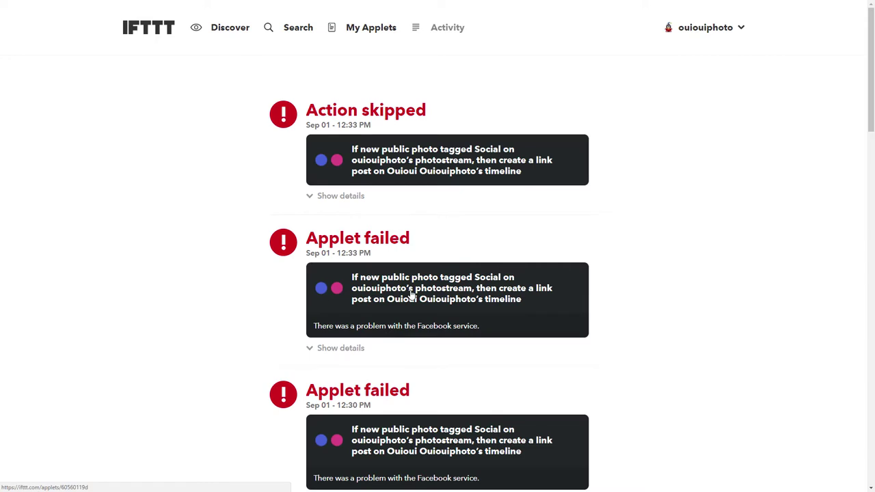
pyautogui.scroll(-2, 412, 292)
pyautogui.scroll(-1, 412, 293)
pyautogui.scroll(-3, 412, 292)
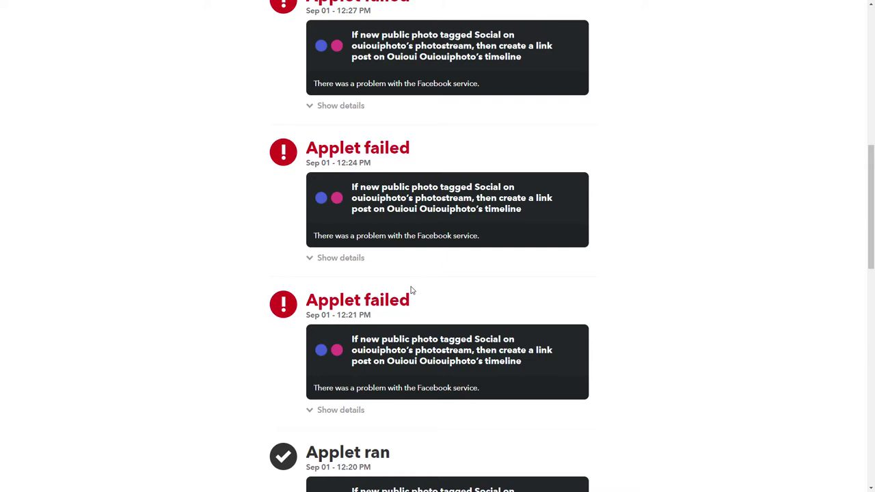
pyautogui.scroll(5, 402, 196)
pyautogui.scroll(4, 402, 196)
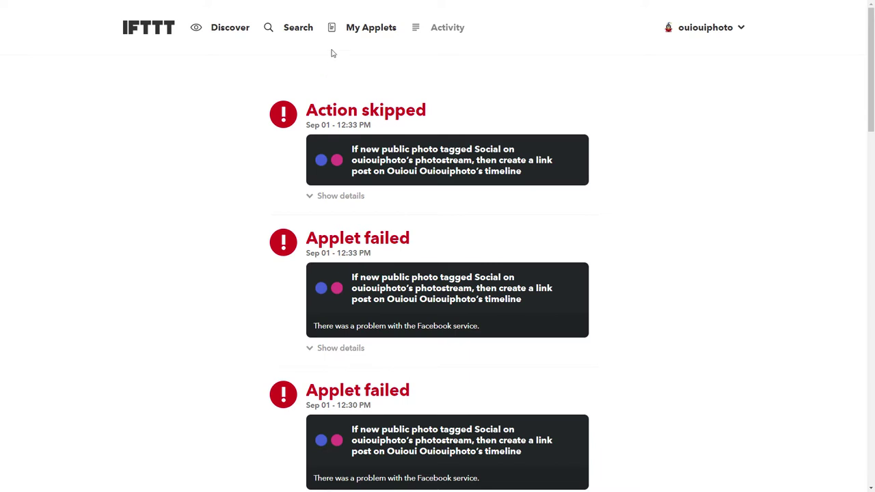
# Browse the My Applets cards to confirm all seven applets are switched On
pyautogui.click(359, 29)
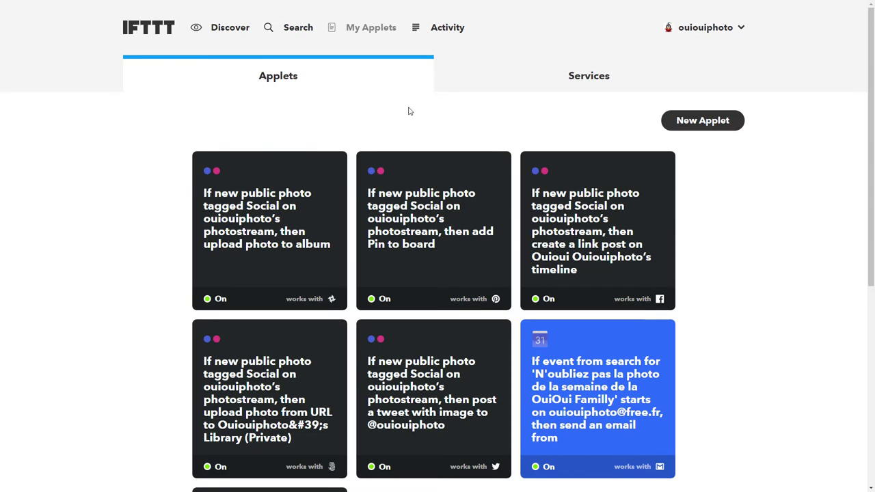
pyautogui.scroll(-2, 408, 109)
pyautogui.scroll(2, 408, 111)
pyautogui.scroll(-3, 409, 111)
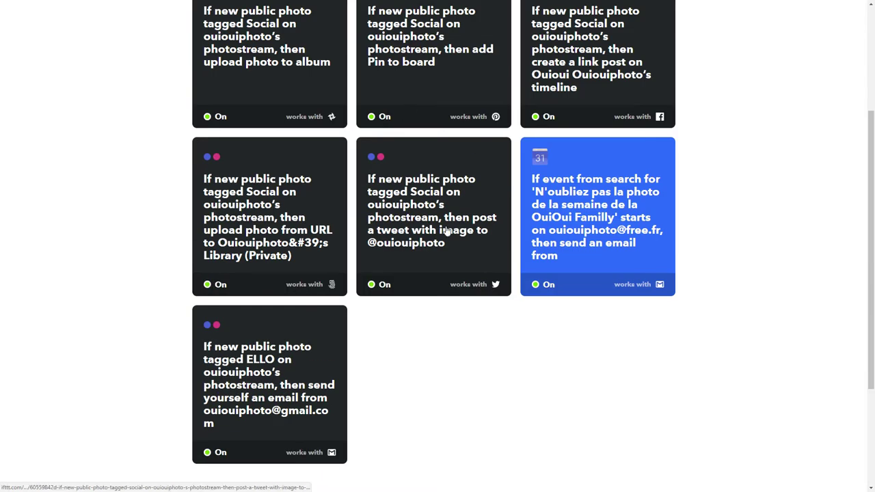
pyautogui.scroll(-3, 448, 232)
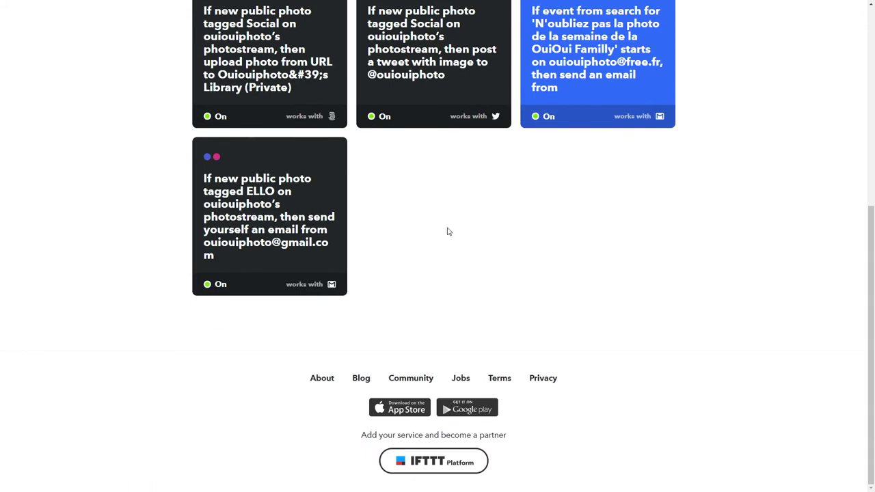
pyautogui.scroll(3, 446, 232)
pyautogui.scroll(1, 446, 232)
pyautogui.scroll(2, 447, 235)
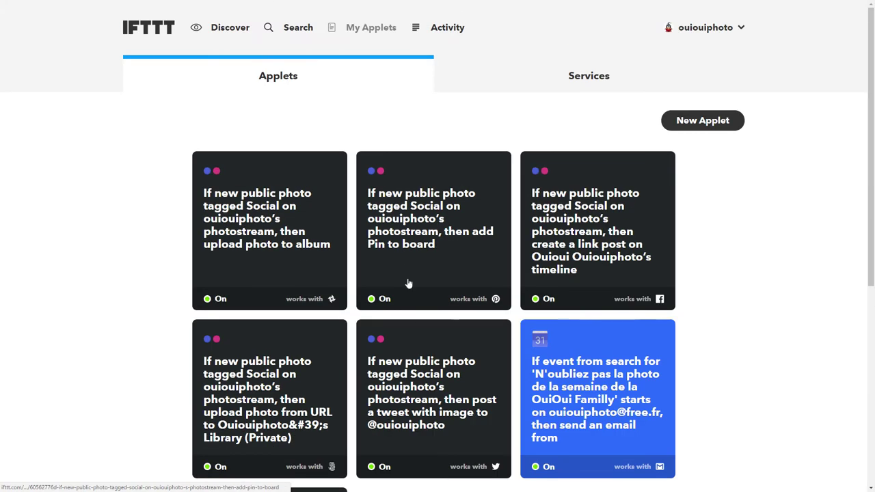